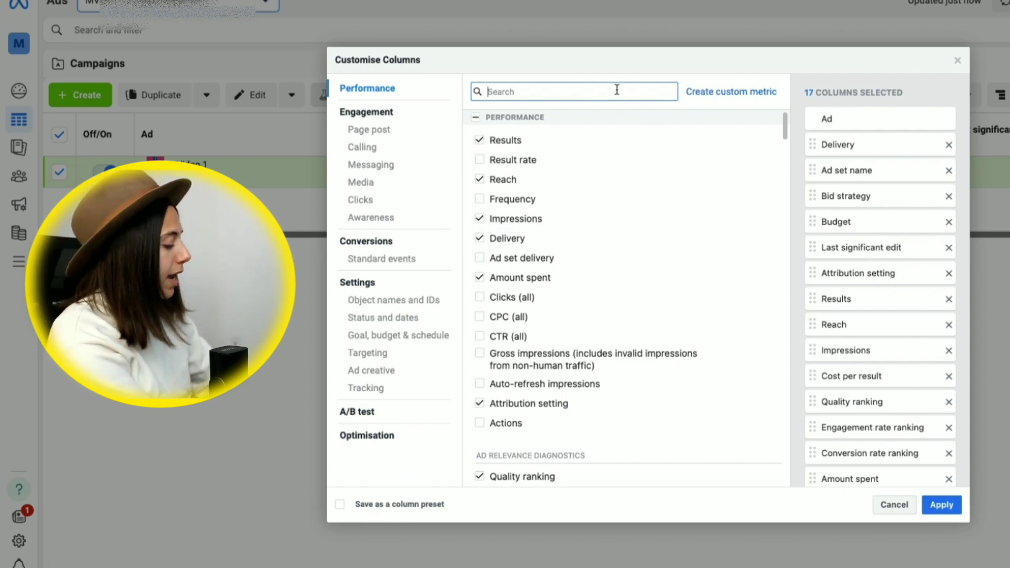
Step: Add the Date created column and place it between Budget and Last significant edit
type("date")
left_click(479, 147)
scroll(863, 368, "down", 3)
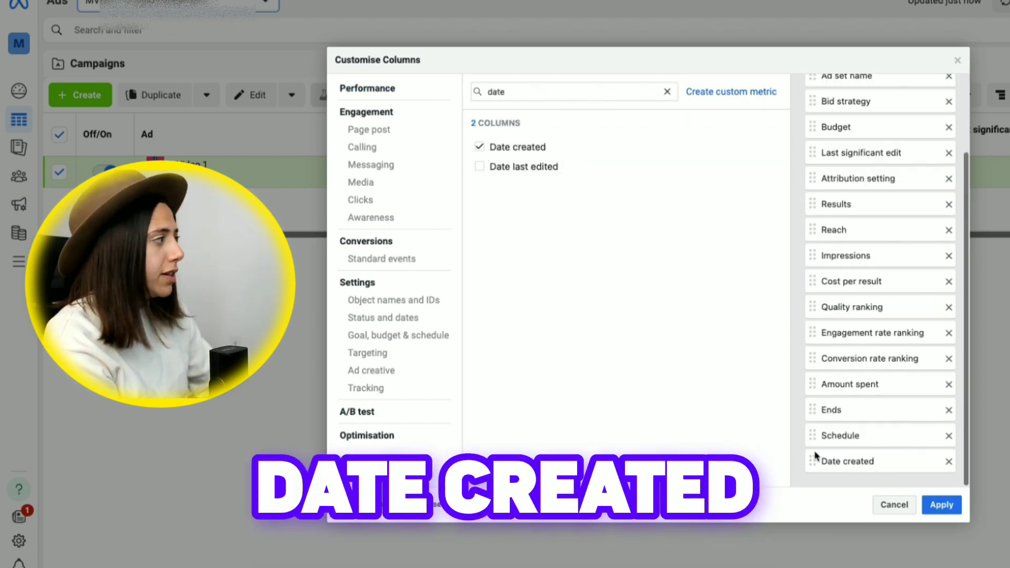
left_click_drag(810, 462, 810, 156)
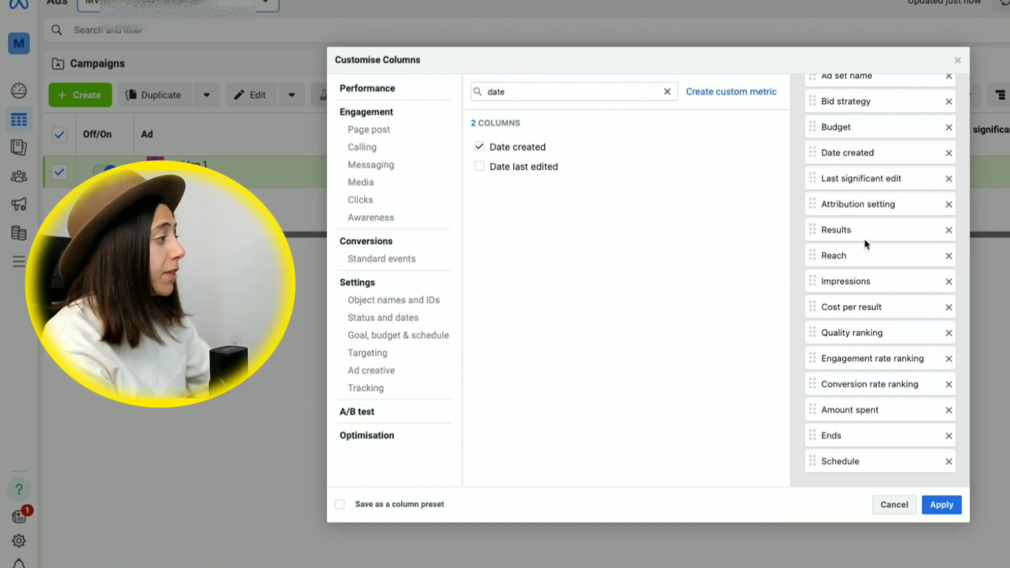
Step: Move the Cost per result column directly above Results and remove the Ends and Schedule columns
scroll(842, 253, "up", 1)
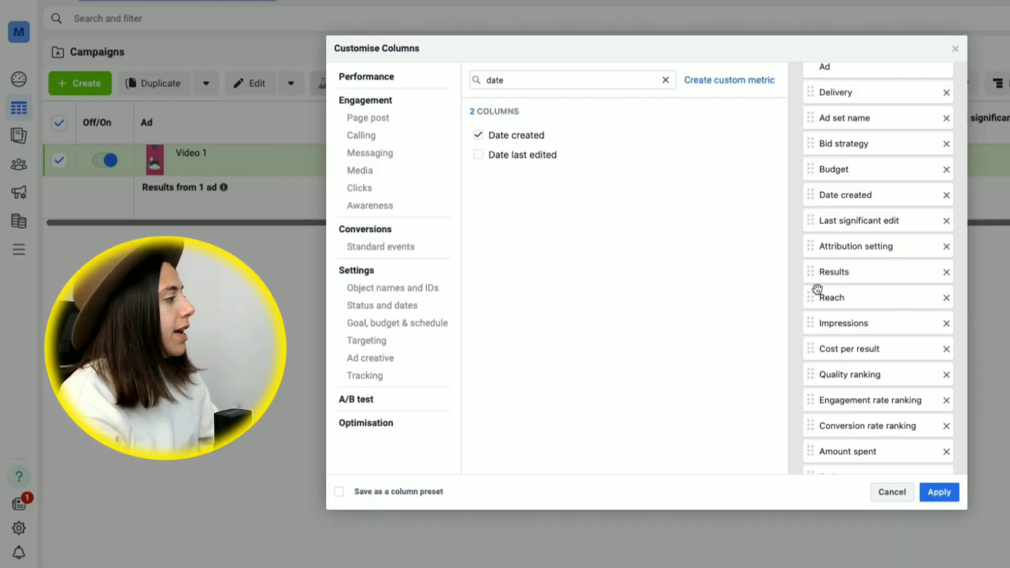
scroll(880, 310, "down", 1)
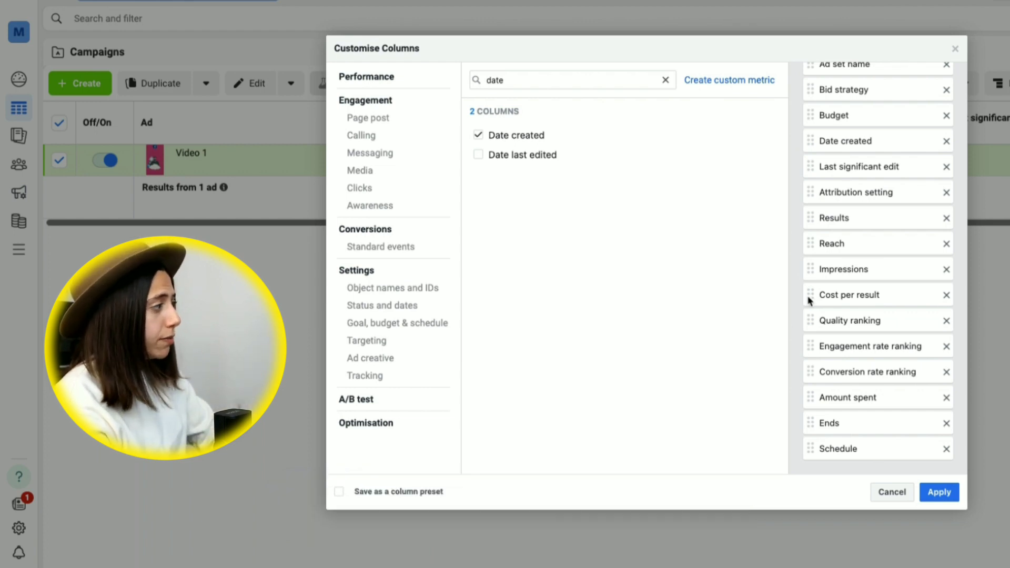
left_click_drag(809, 296, 808, 216)
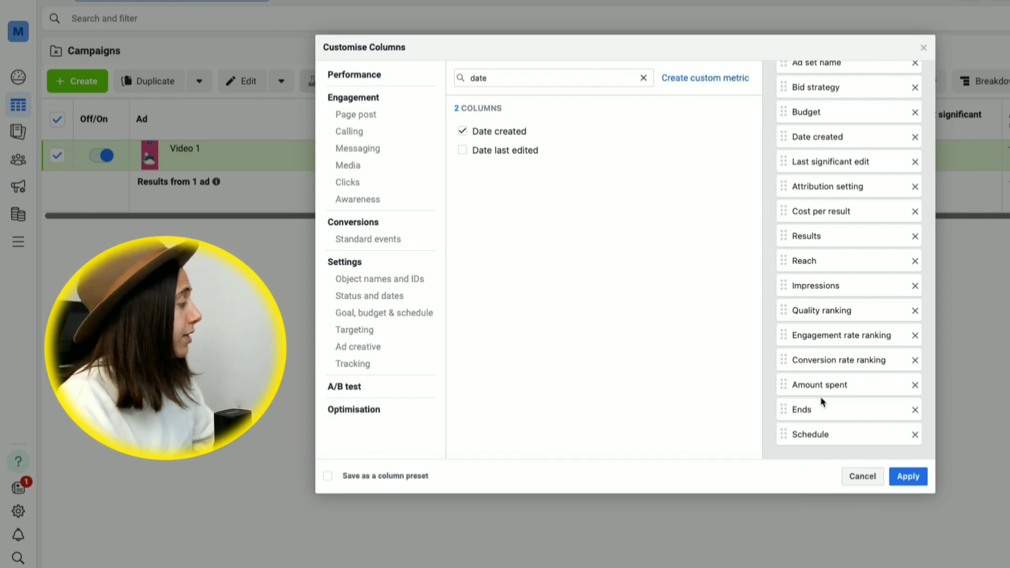
left_click(915, 410)
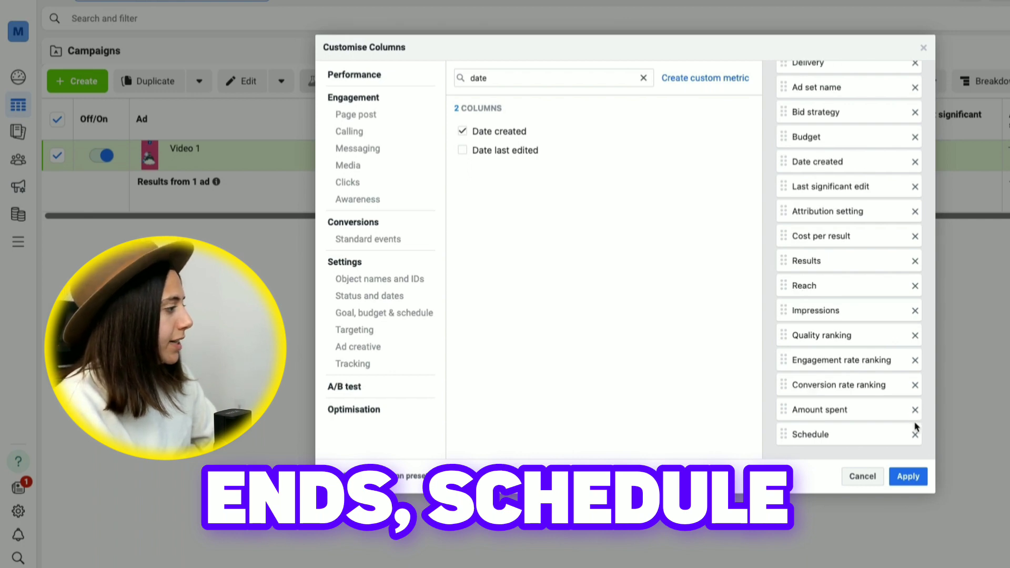
left_click(915, 436)
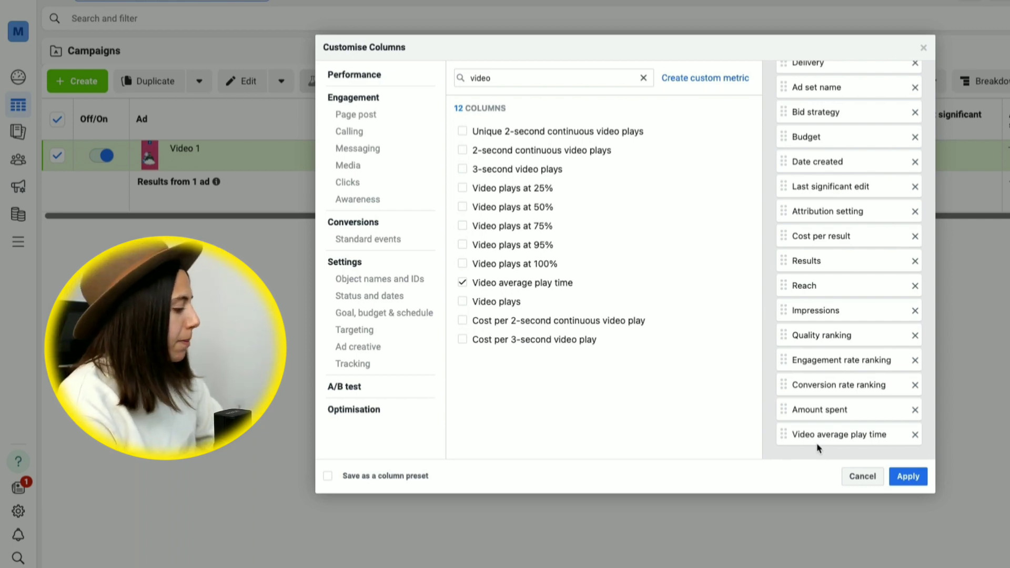
Step: Add the Video plays at 75% and Video plays at 95% columns
left_click(502, 79)
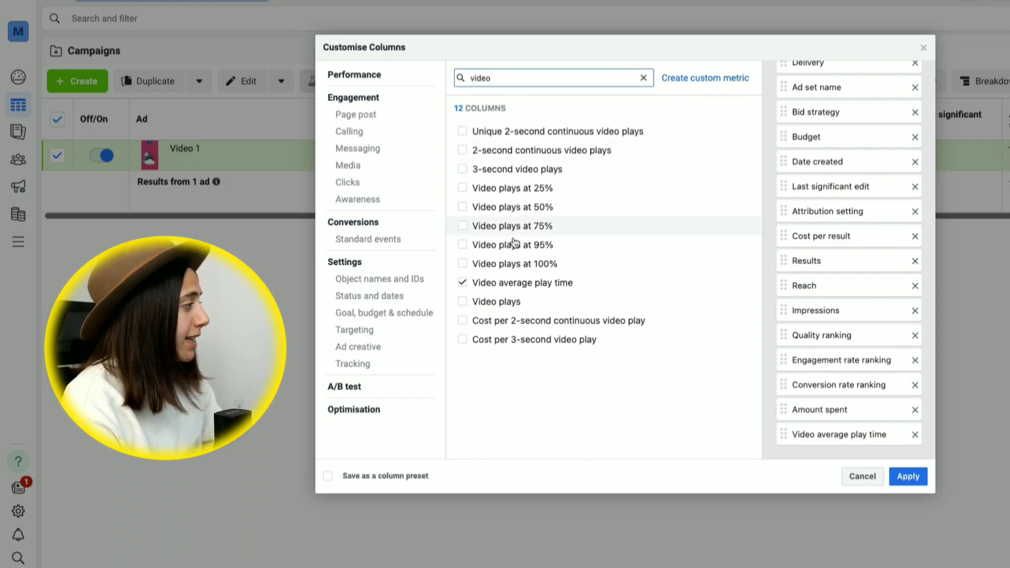
left_click(463, 227)
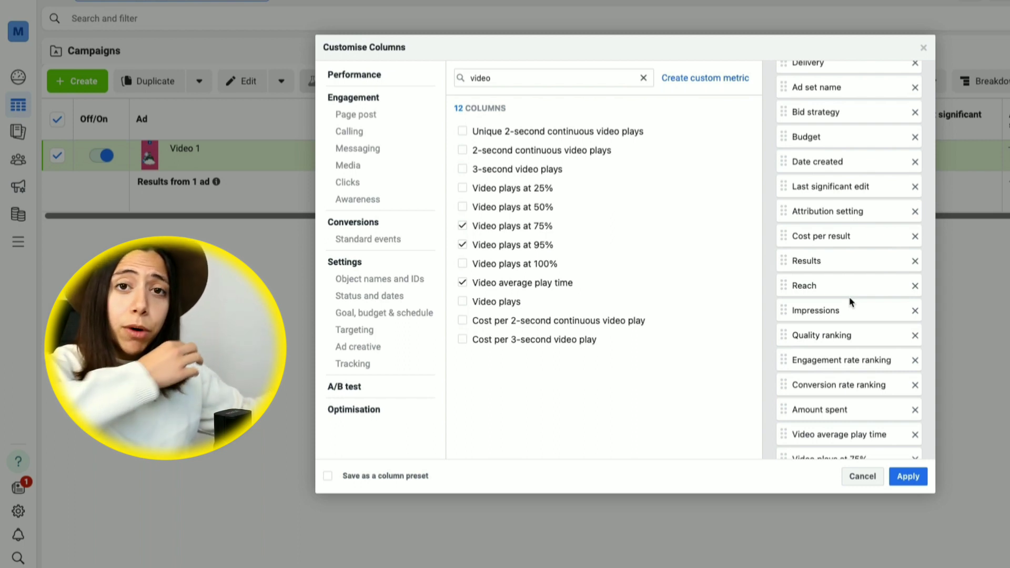
scroll(852, 302, "down", 2)
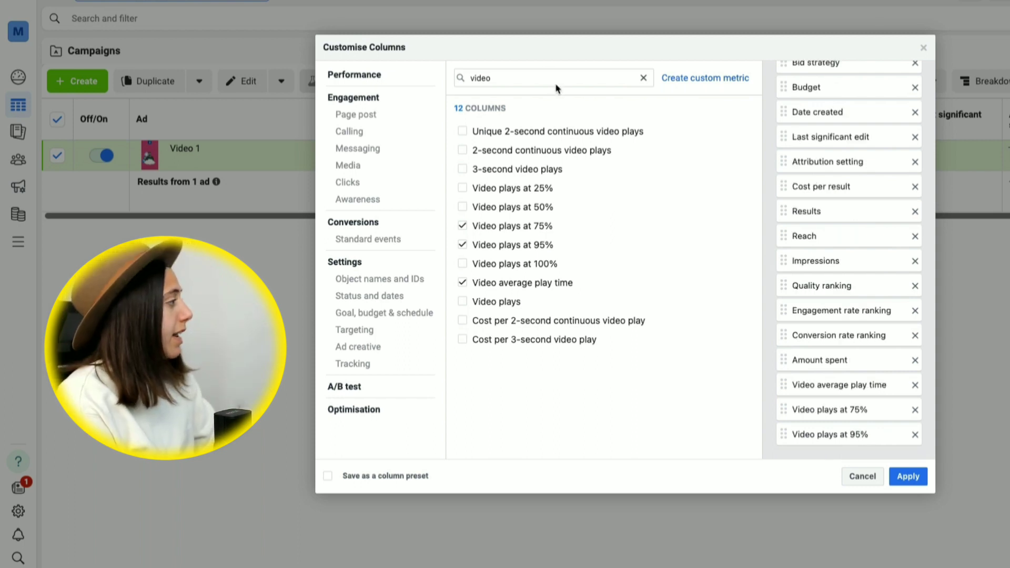
Step: Search the available metrics for "link" and add the Link clicks column
left_click(509, 73)
left_click_drag(498, 76, 425, 79)
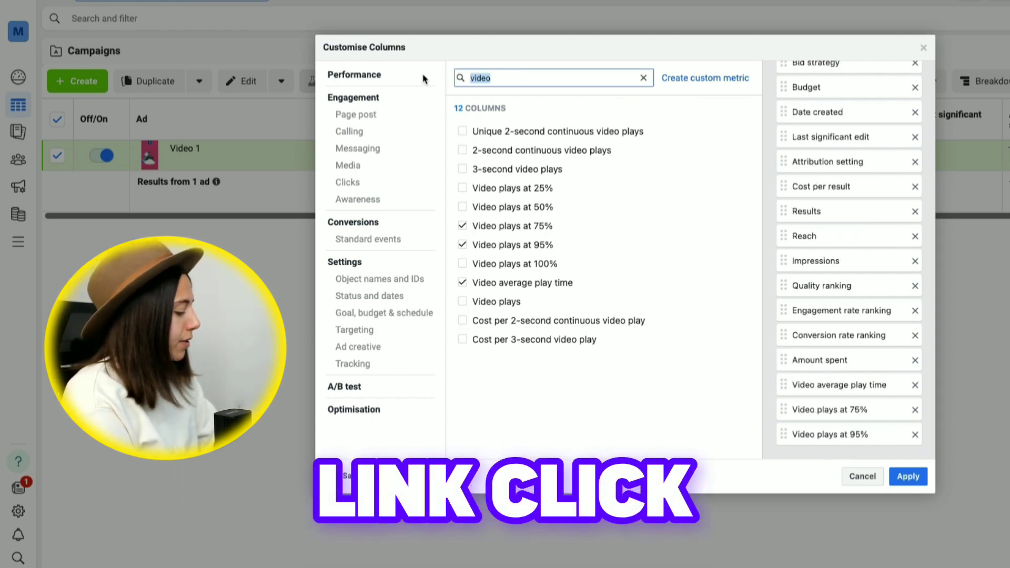
type("li")
key("BackSpace")
key("BackSpace")
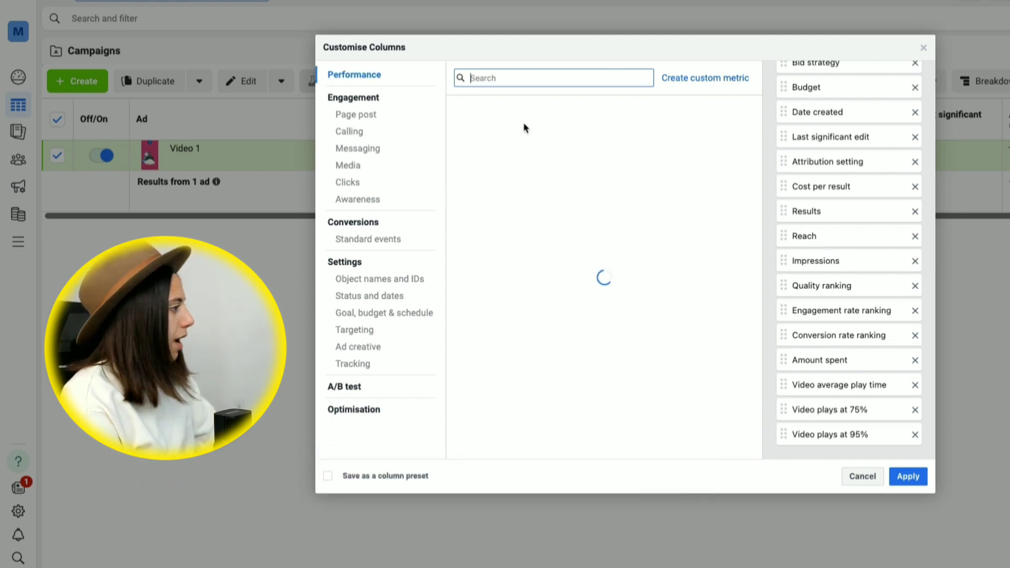
type("link")
left_click(462, 131)
Step: Search the metrics for "purch" and include the total for Purchase ROAS (return on ad spend)
double_click(597, 83)
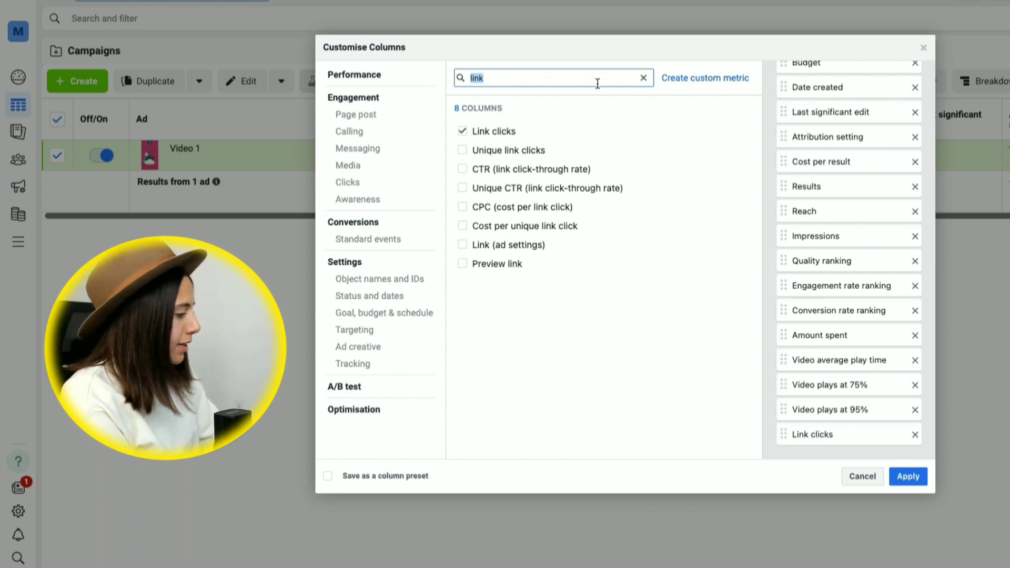
type("purch")
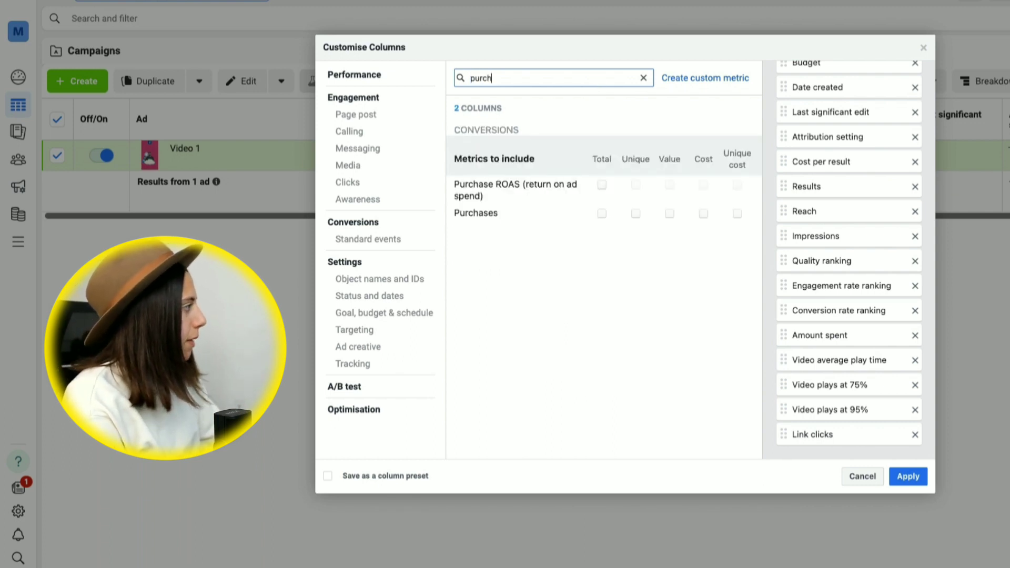
left_click(602, 186)
left_click(602, 186)
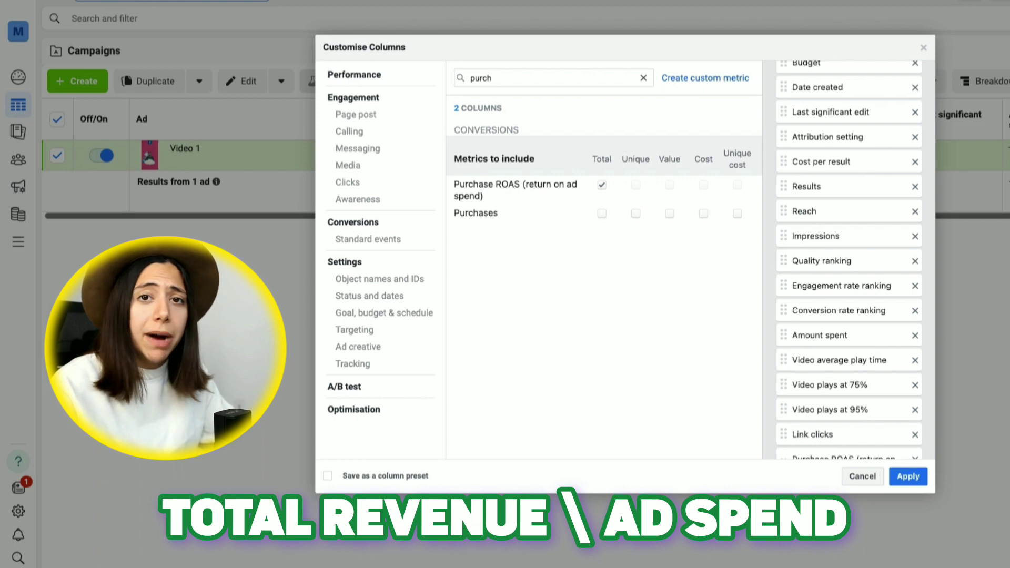
Step: Search the metrics for "CTR" and add the CTR (all) column
left_click(520, 78)
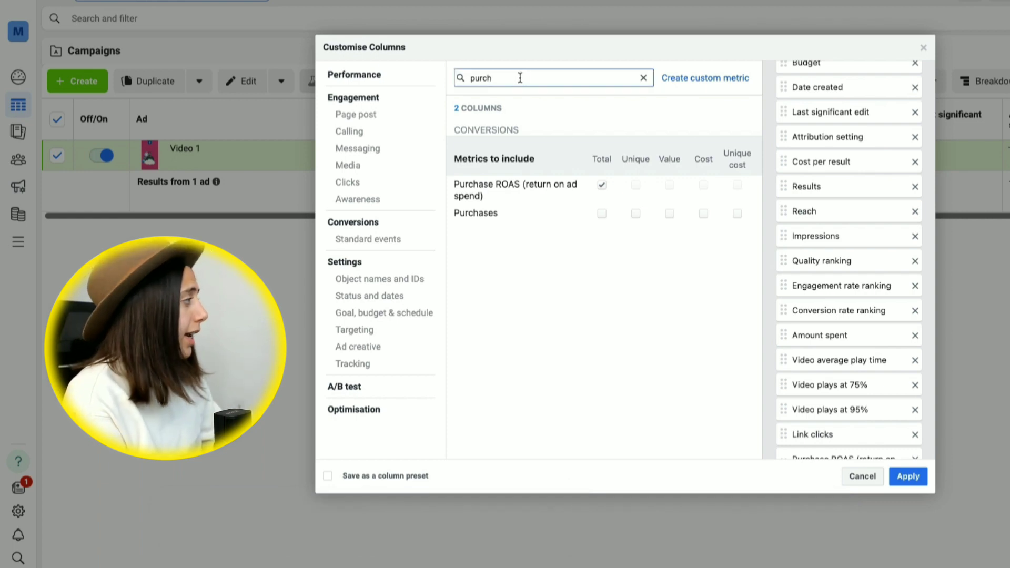
left_click_drag(518, 77, 445, 80)
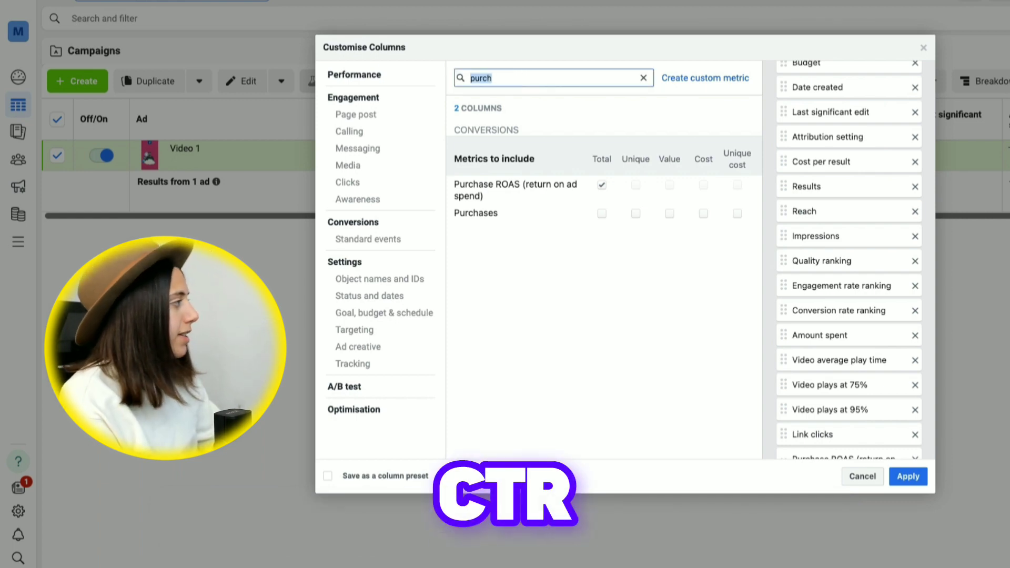
type("CTR")
mouse_move(683, 219)
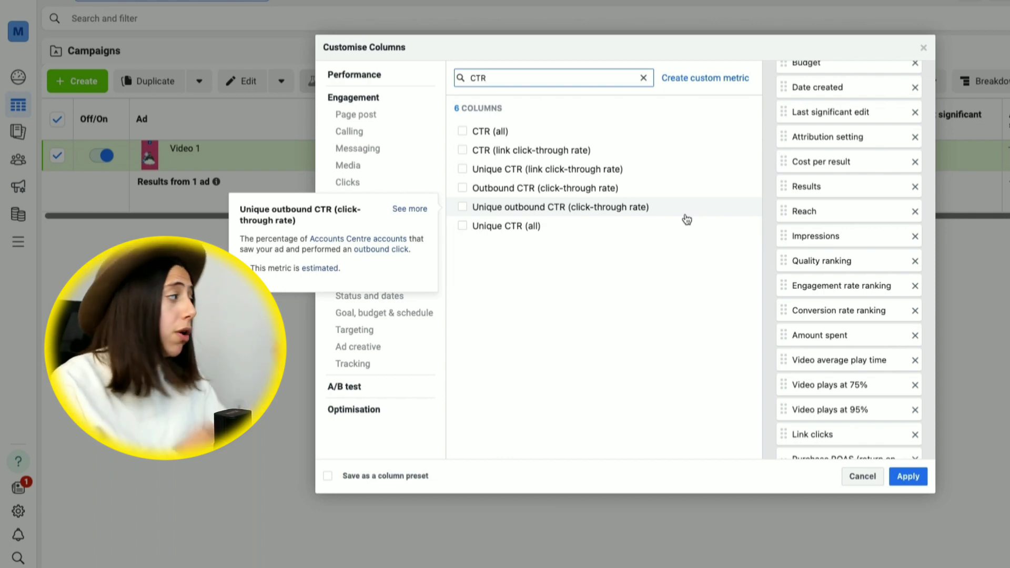
left_click(463, 131)
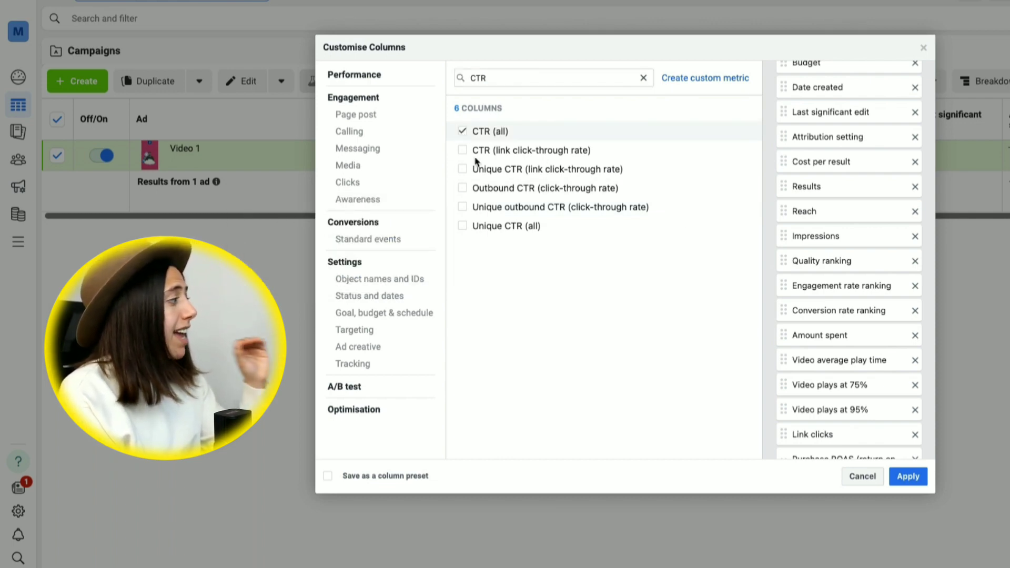
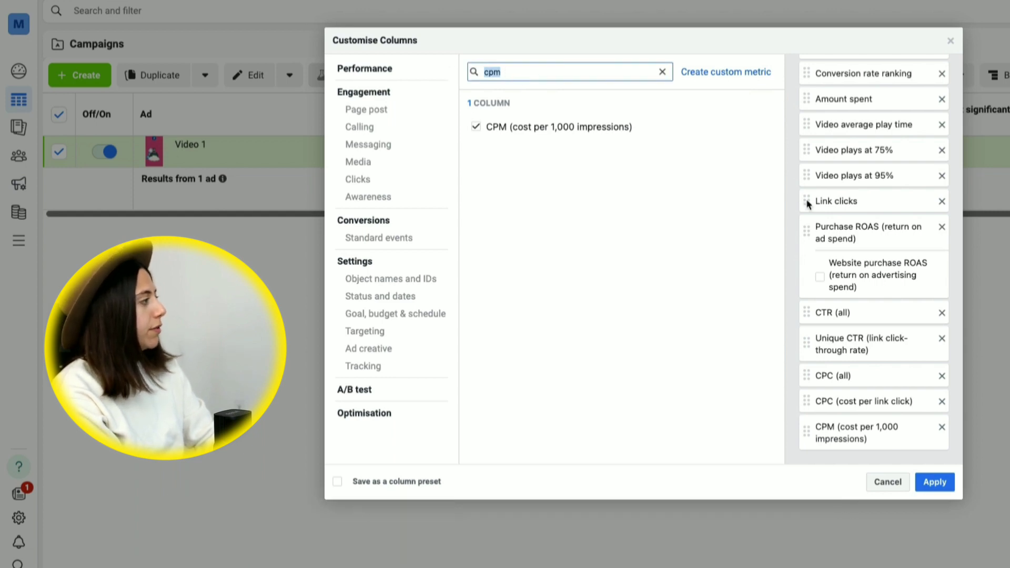
Step: Include the total and cost metrics for both Adds to cart and Checkouts initiated
type("add")
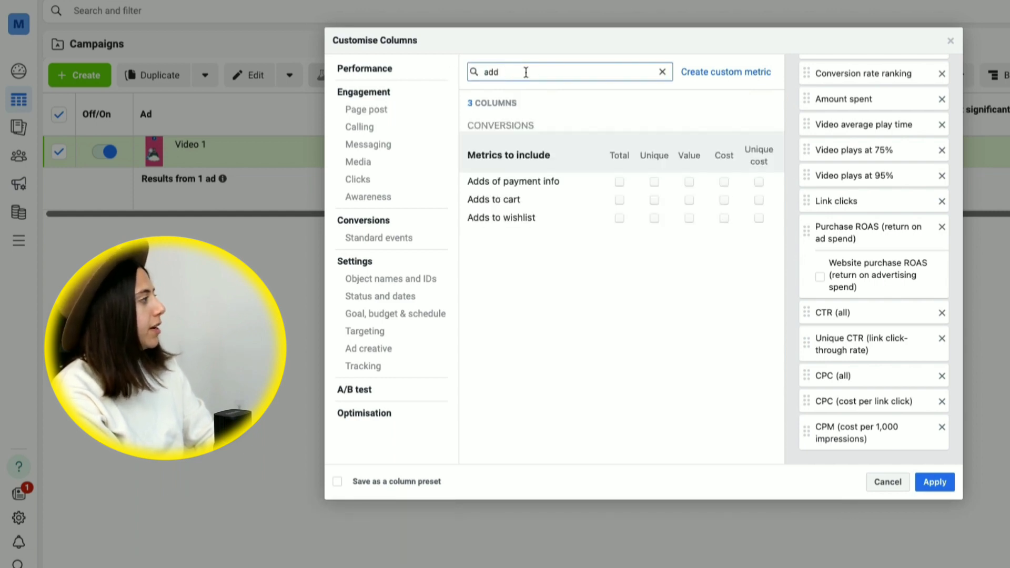
left_click(725, 201)
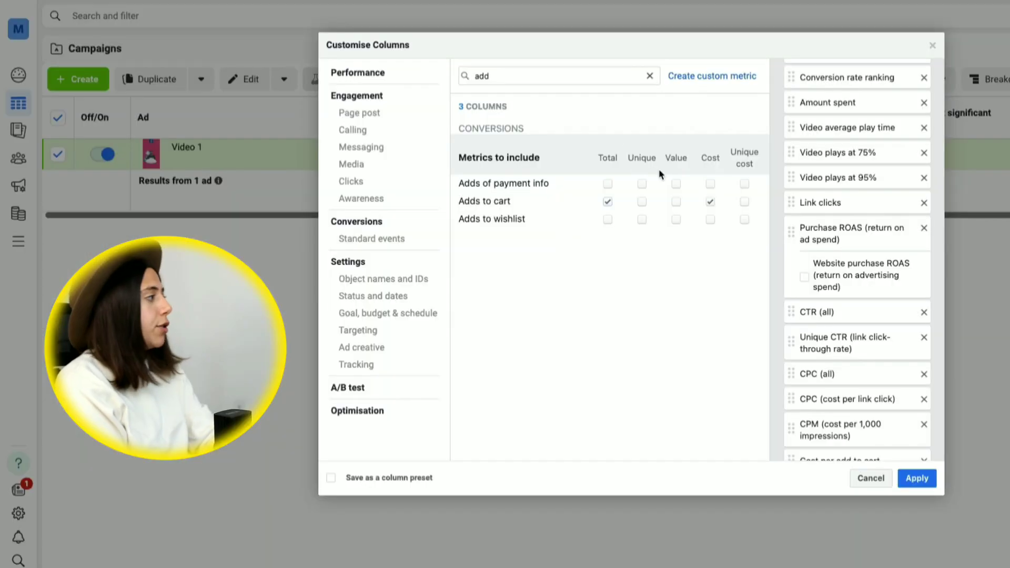
left_click_drag(510, 77, 438, 83)
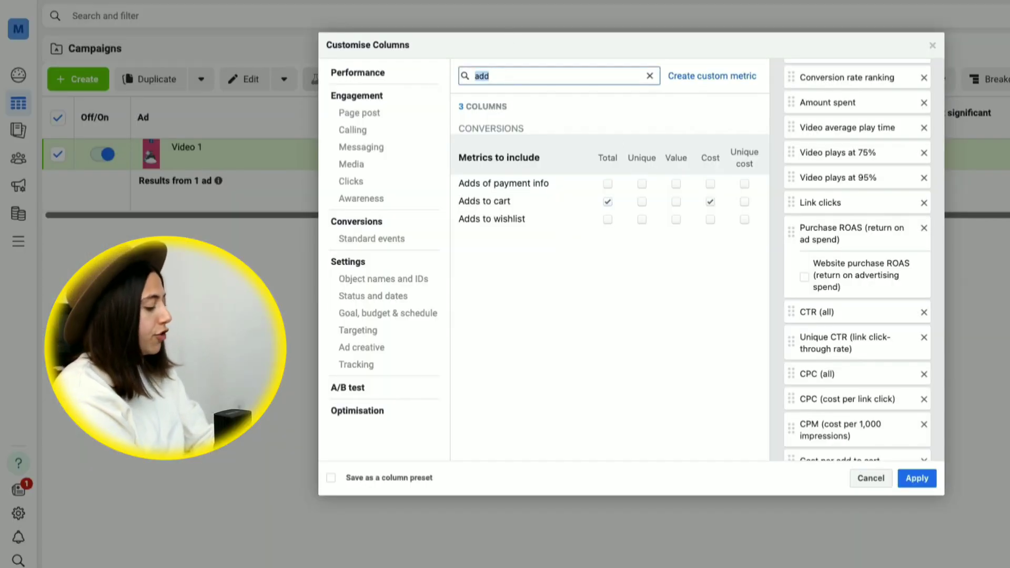
type("check")
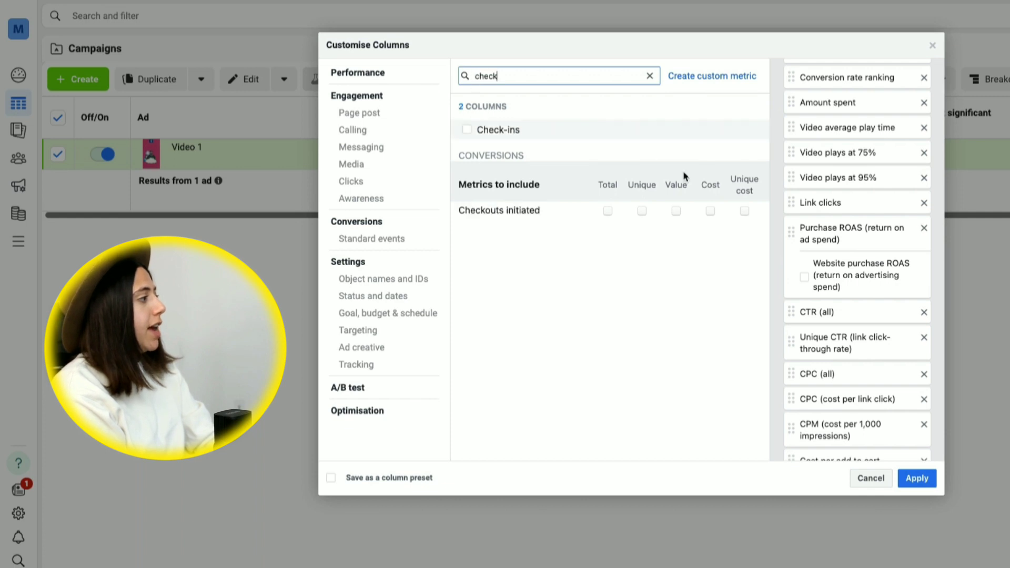
left_click(710, 211)
left_click(607, 211)
Step: Search the metrics for "cost per p" and include the total, value and cost for Purchases
left_click(650, 76)
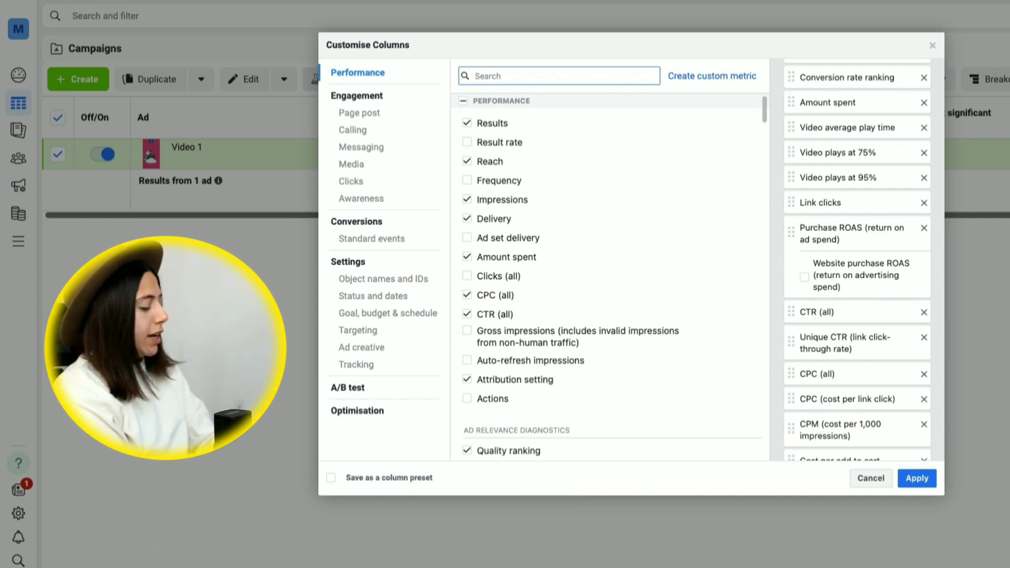
type("cost")
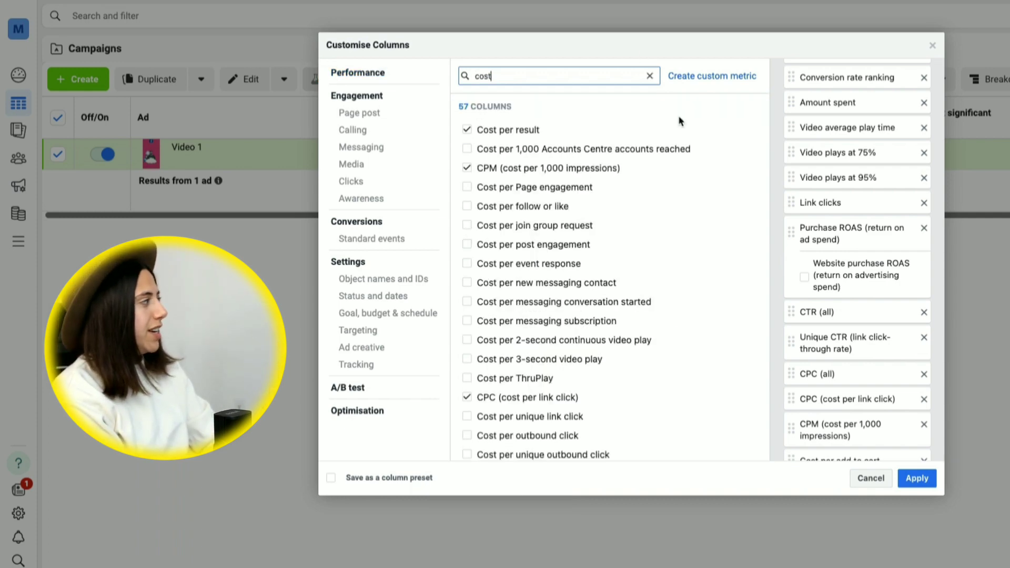
type(" per p")
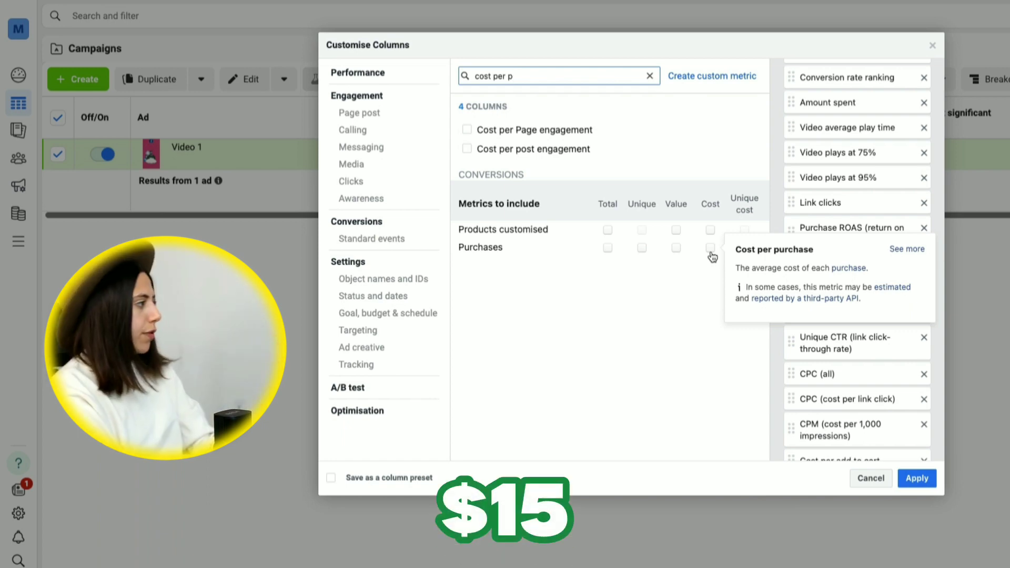
left_click(710, 247)
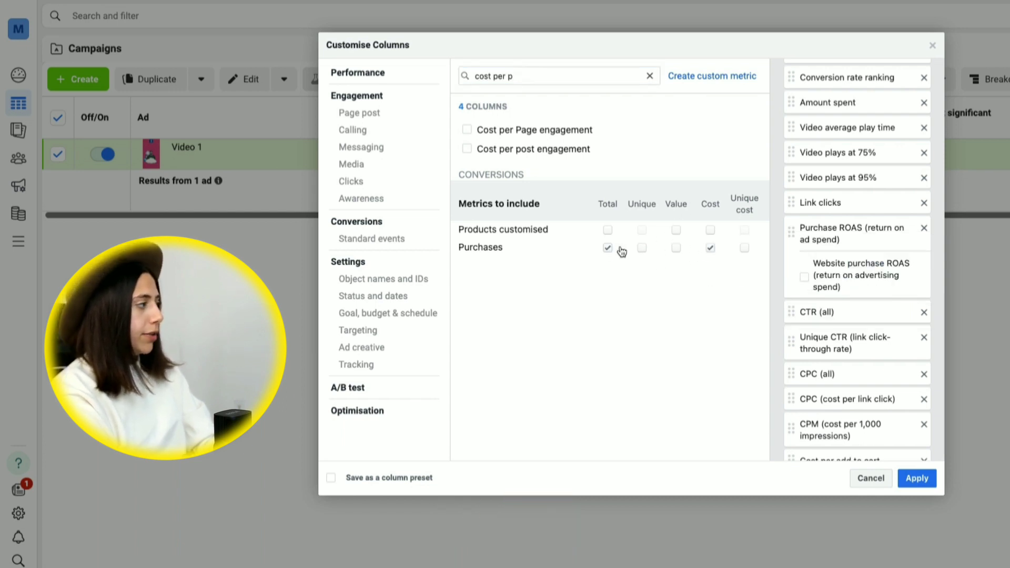
left_click(679, 249)
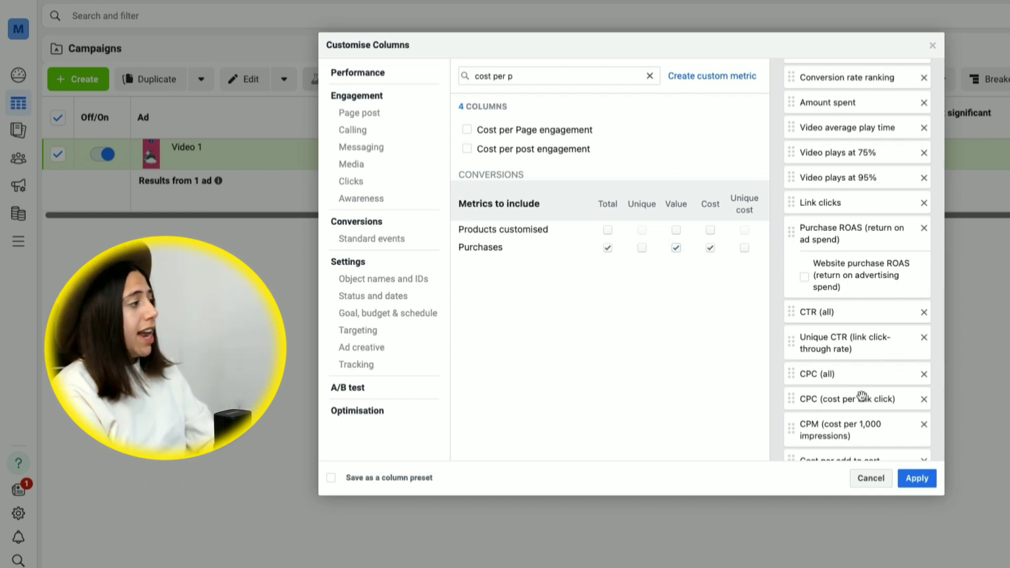
Step: Exclude the website and offline sub-metrics from Purchases conversion value, Purchases, Checkouts initiated and Adds to cart
scroll(861, 395, "down", 8)
left_click(805, 396)
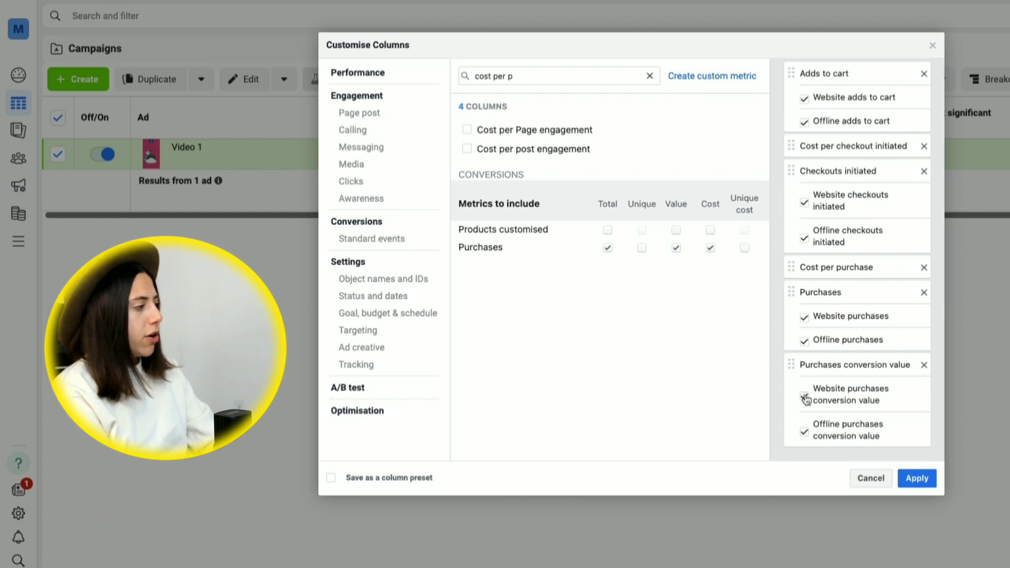
left_click(805, 436)
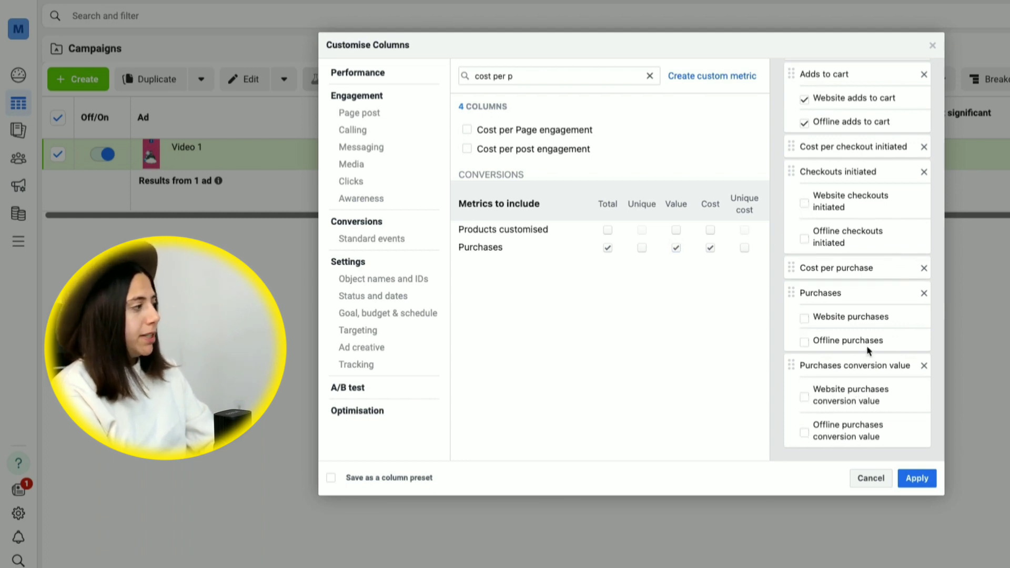
scroll(867, 345, "up", 2)
left_click(803, 198)
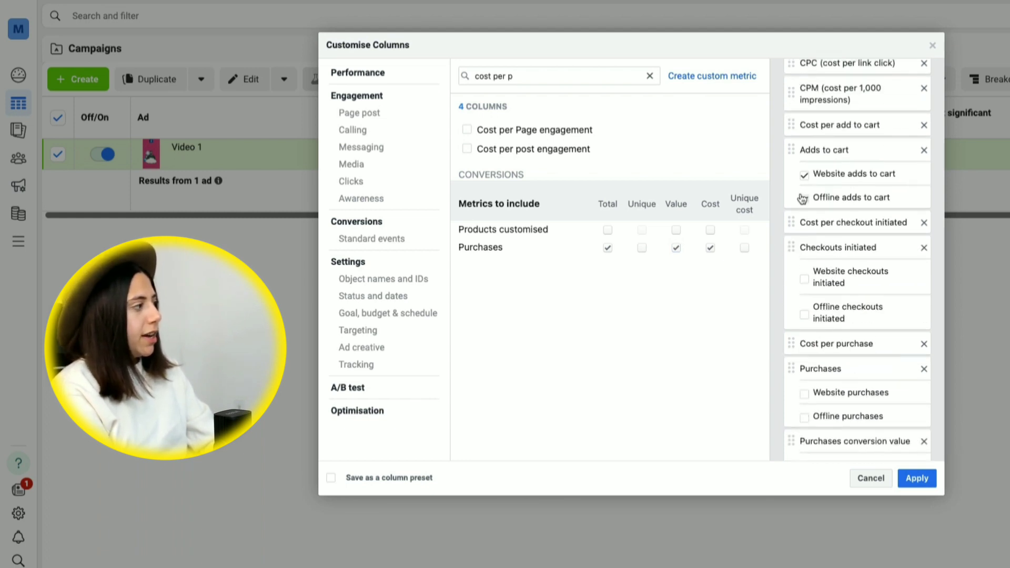
left_click(805, 175)
Step: Check the chosen columns, save them as a column preset named with a first name, and apply them to the ads table
scroll(873, 319, "up", 8)
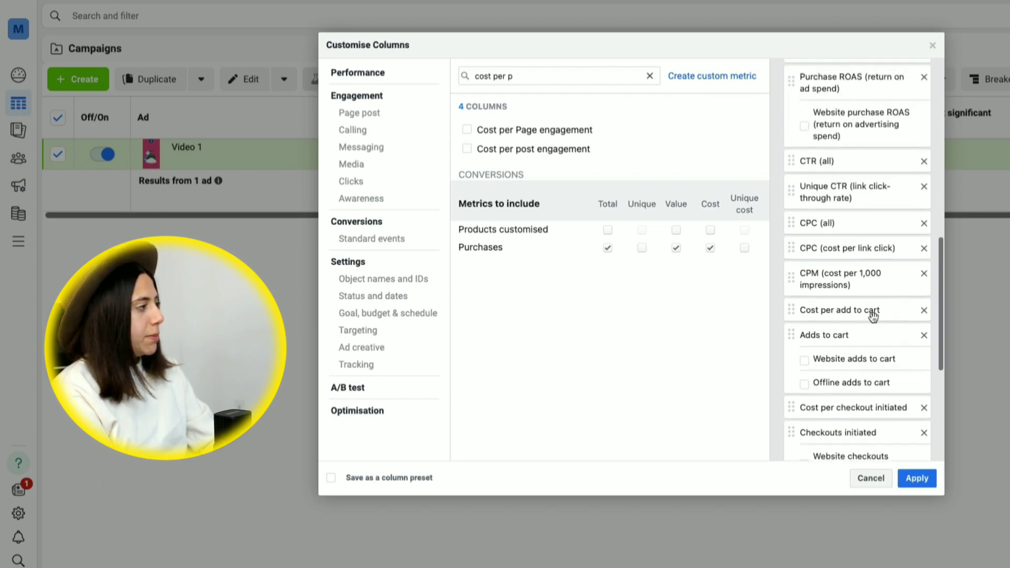
scroll(873, 318, "up", 5)
scroll(873, 318, "down", 15)
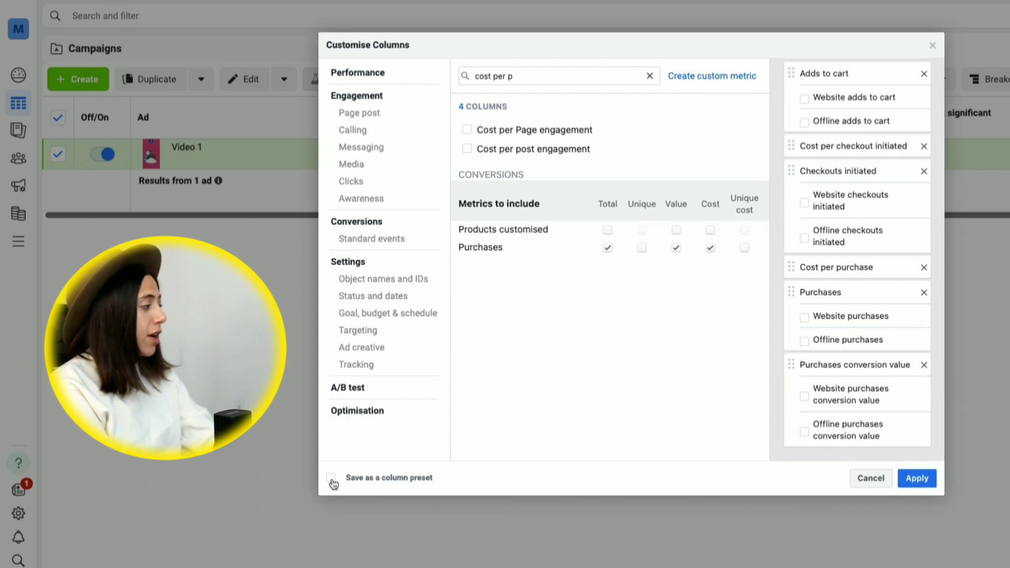
left_click(331, 478)
left_click(474, 478)
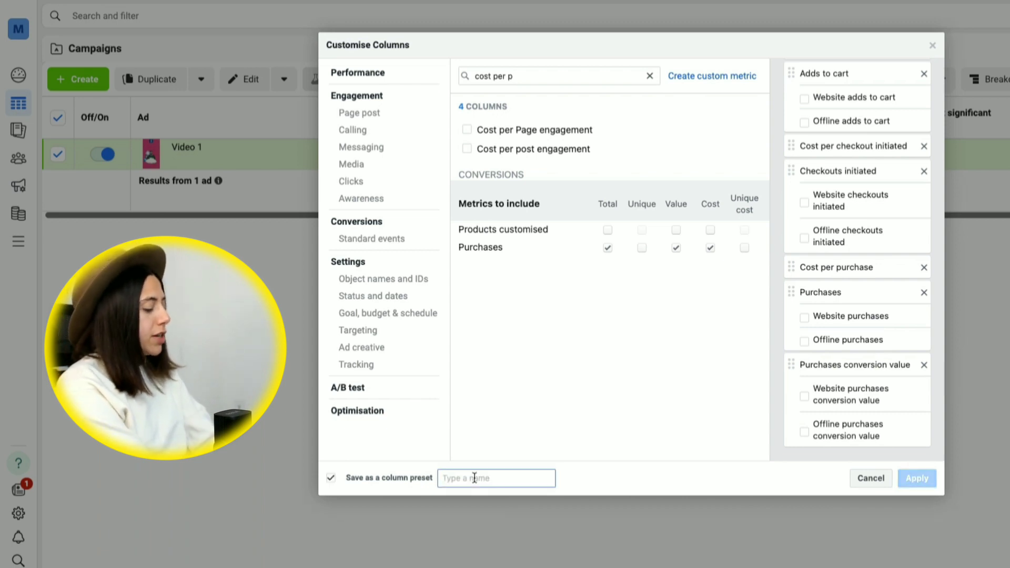
type("Chloe")
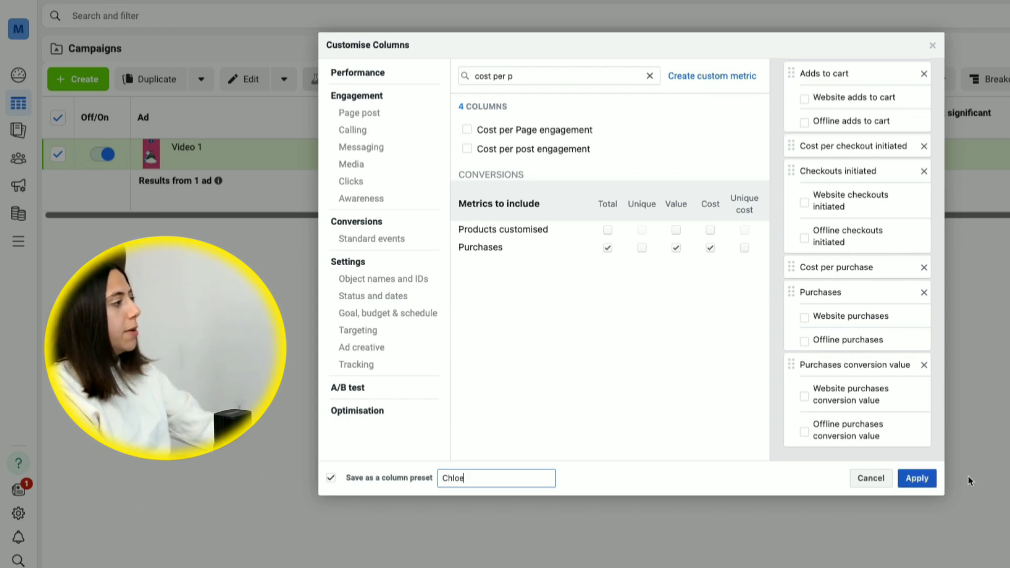
left_click(915, 479)
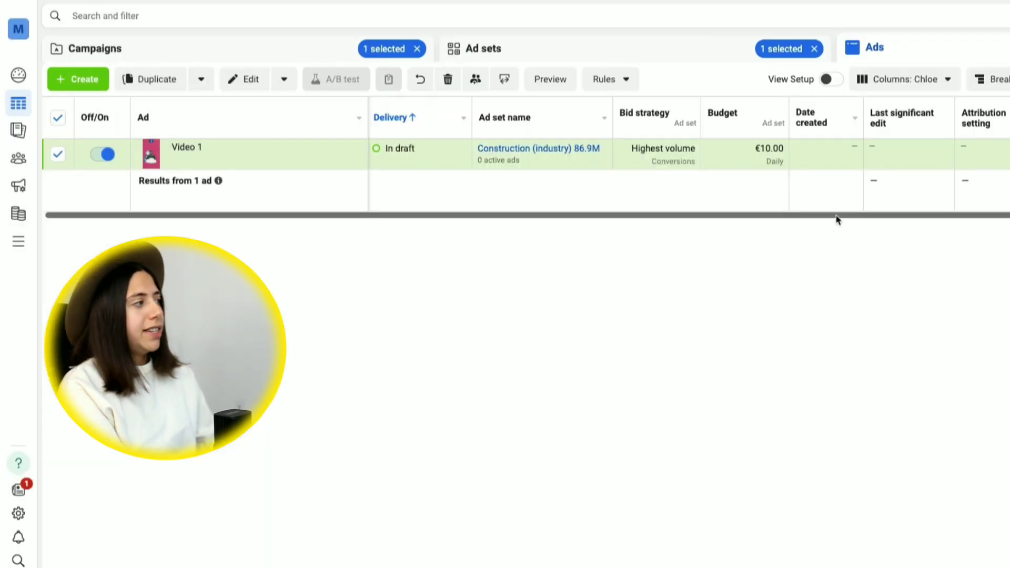
Step: Review the new columns in the ads table, from the result metrics through to Cost per purchase
scroll(835, 219, "right", 10)
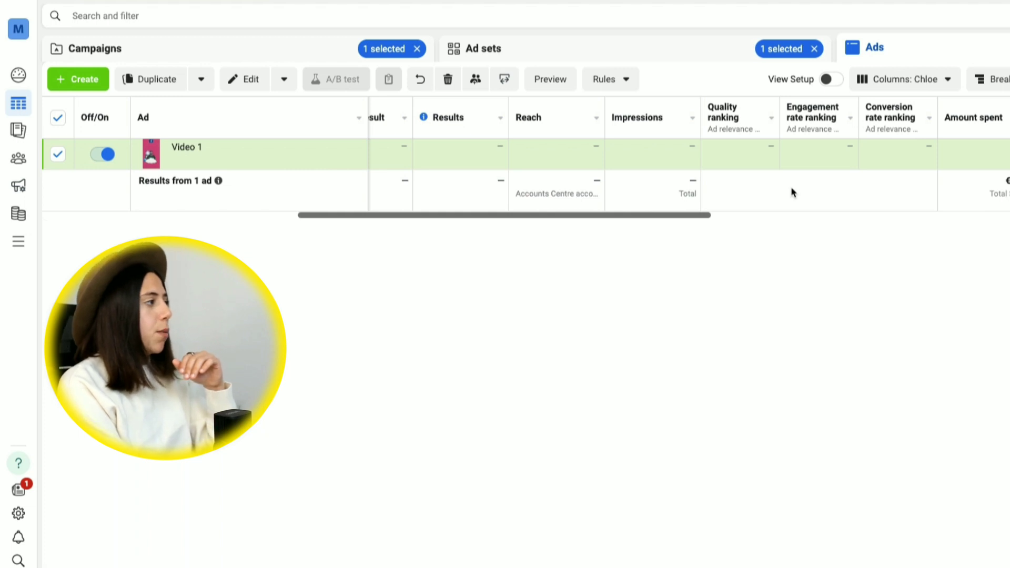
scroll(731, 221, "right", 10)
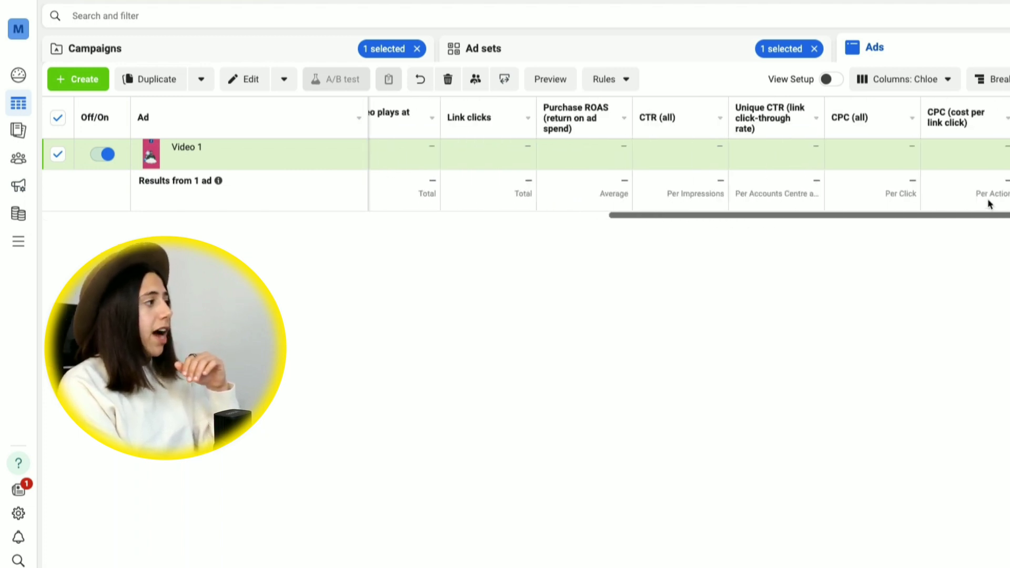
scroll(689, 158, "right", 10)
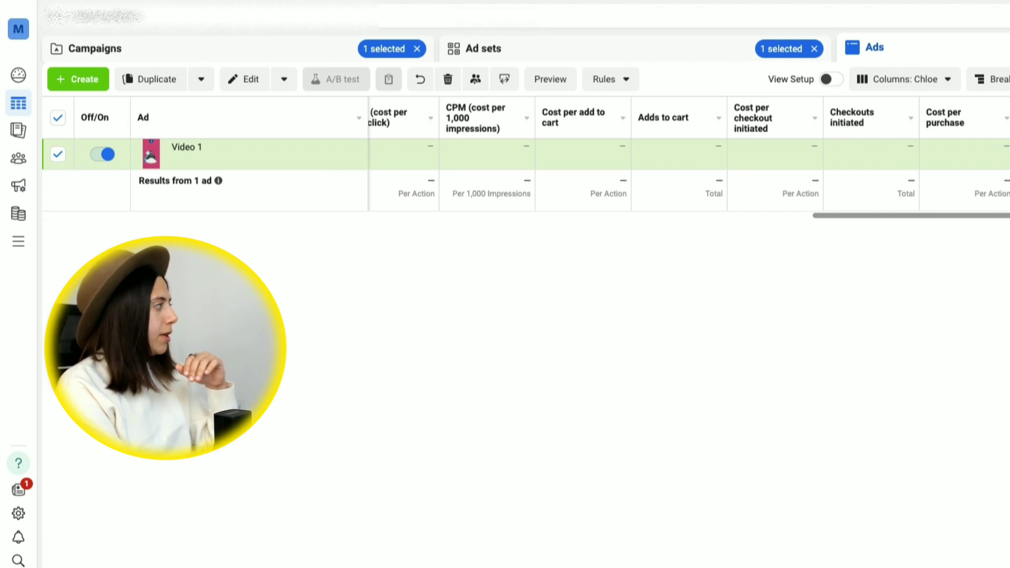
Step: Switch to the other ad account's ad set and examine its results, cost per result, reach, impressions and frequency
left_click(185, 4)
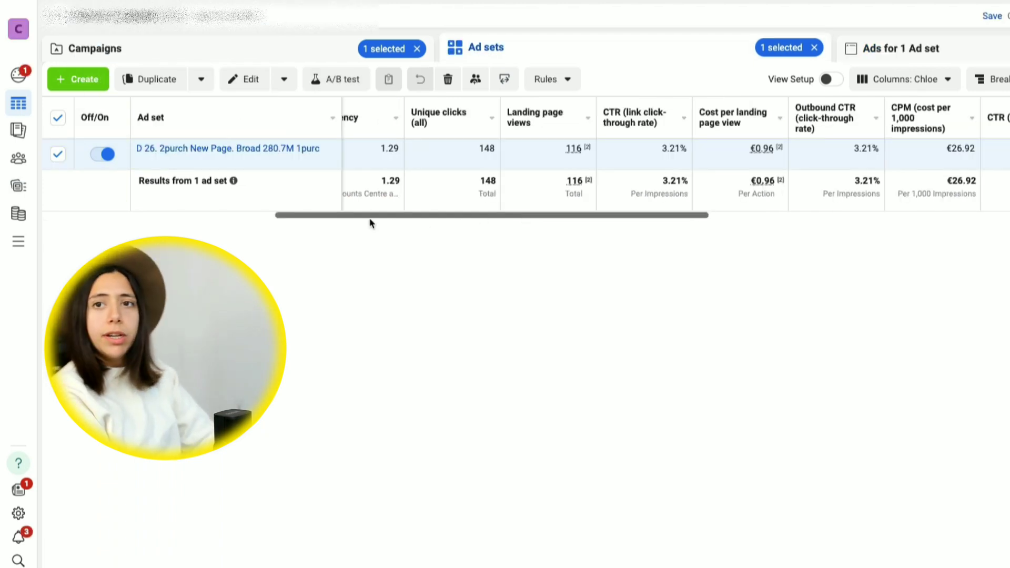
scroll(363, 222, "left", 6)
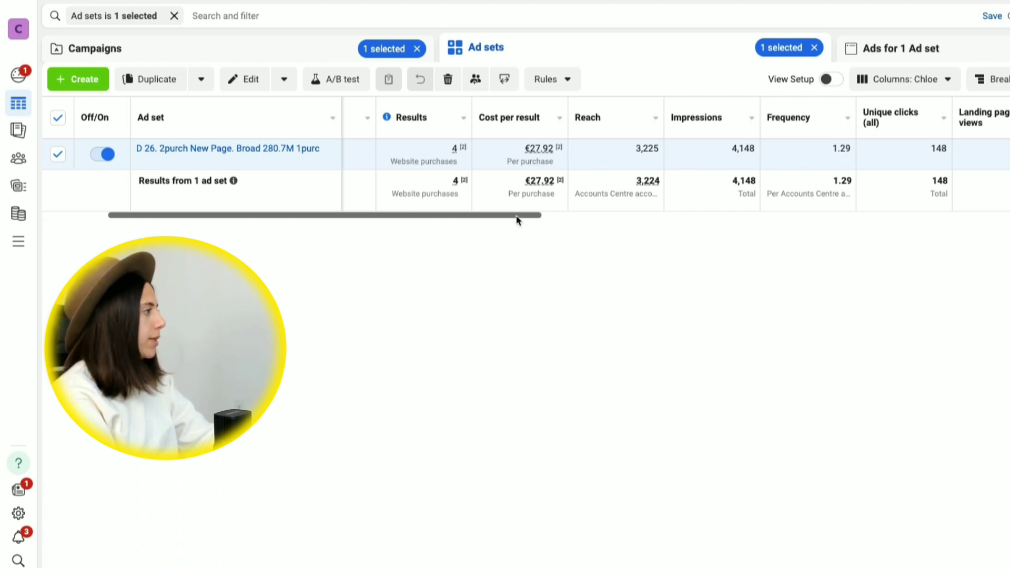
left_click_drag(519, 219, 550, 219)
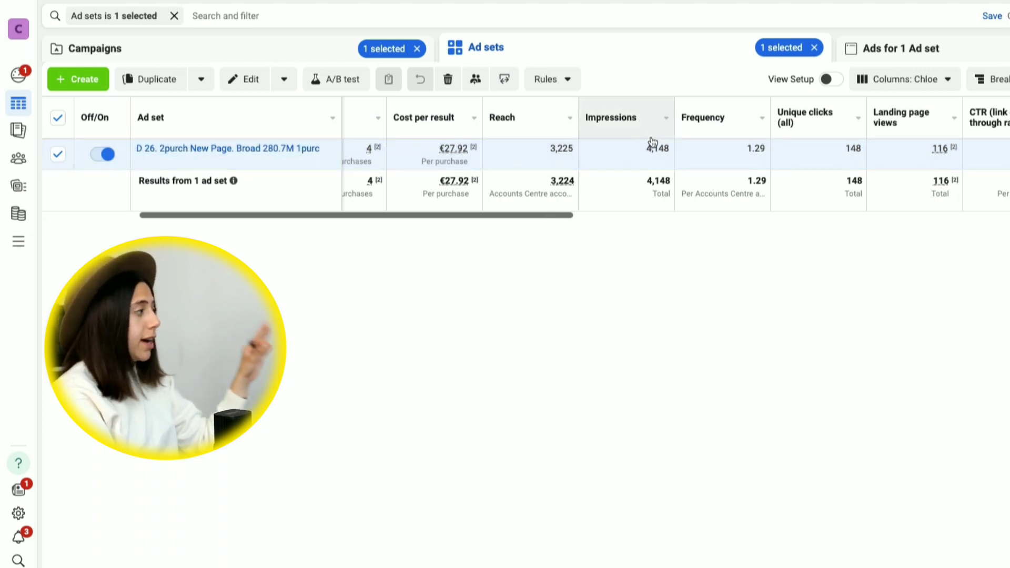
mouse_move(560, 152)
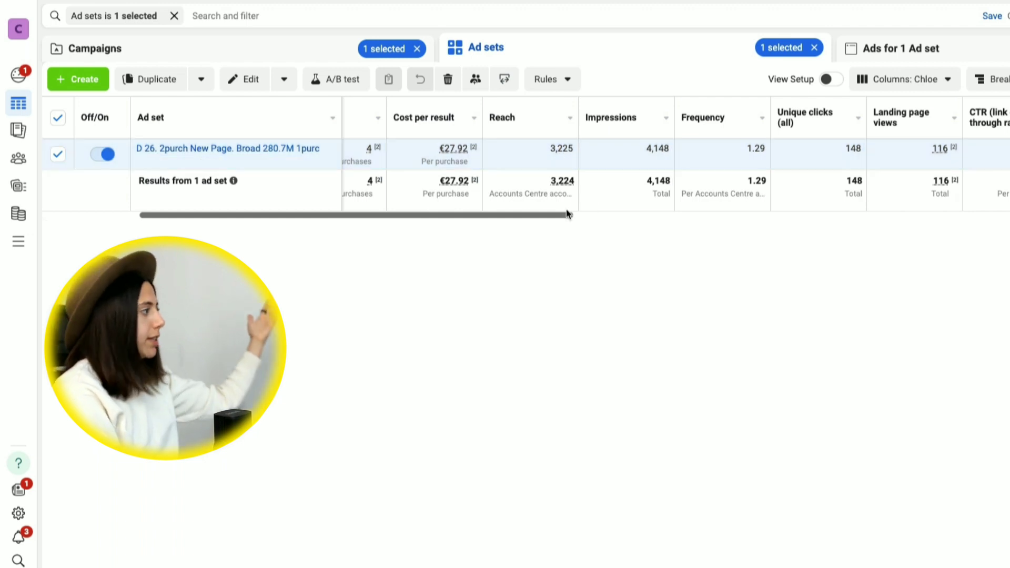
Step: Examine the ad set's CTR (all), CTR (link click-through rate), CPC (cost per link click) and CPC (all)
left_click_drag(513, 211, 663, 211)
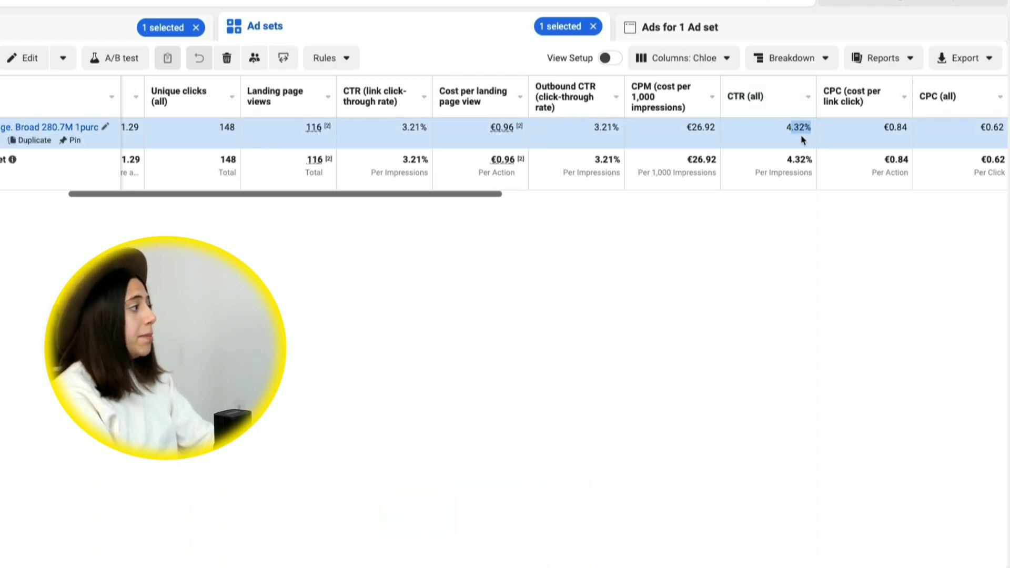
left_click_drag(402, 128, 436, 133)
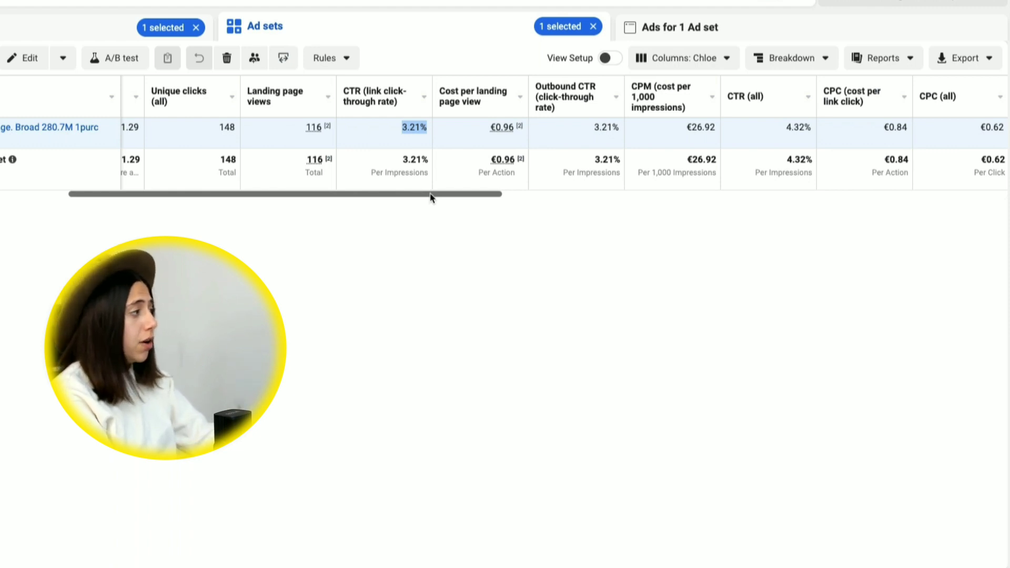
left_click_drag(432, 197, 542, 196)
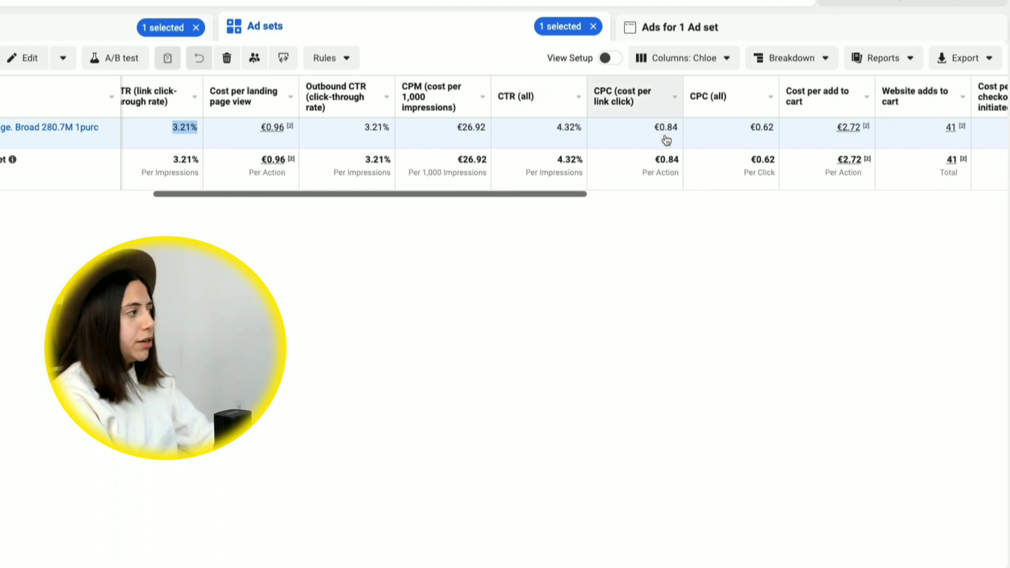
left_click_drag(656, 131, 683, 137)
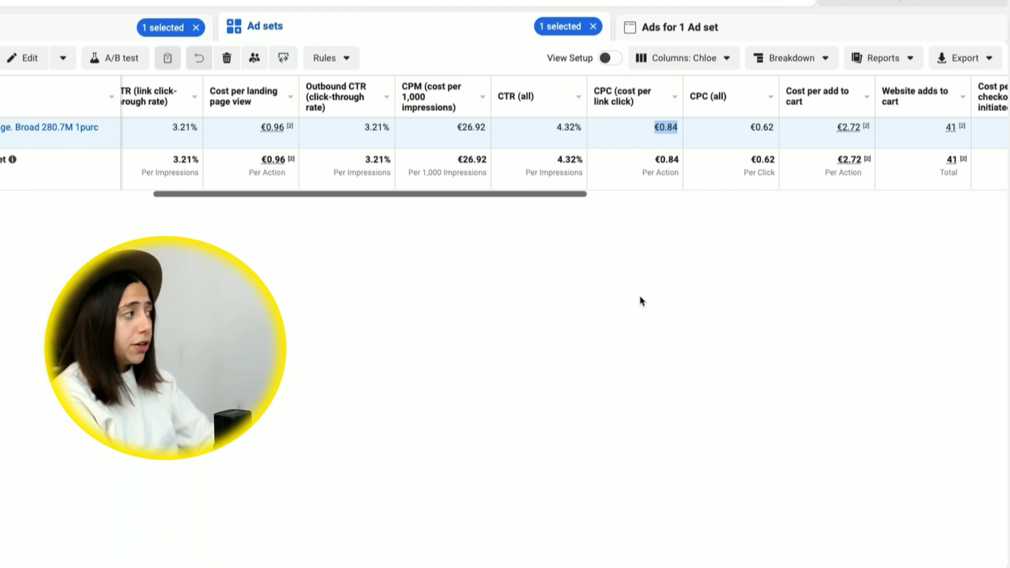
left_click_drag(563, 197, 590, 197)
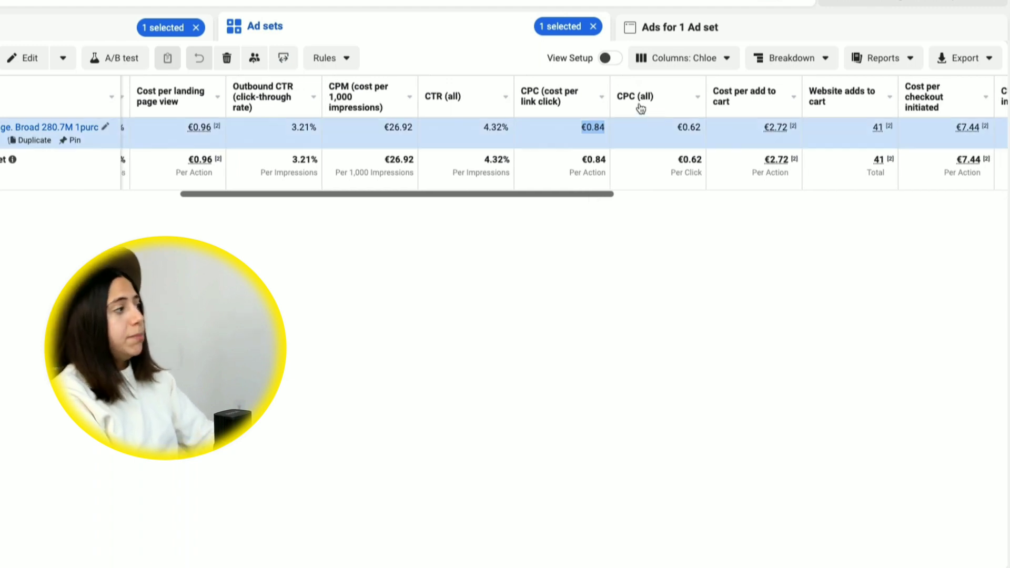
double_click(692, 128)
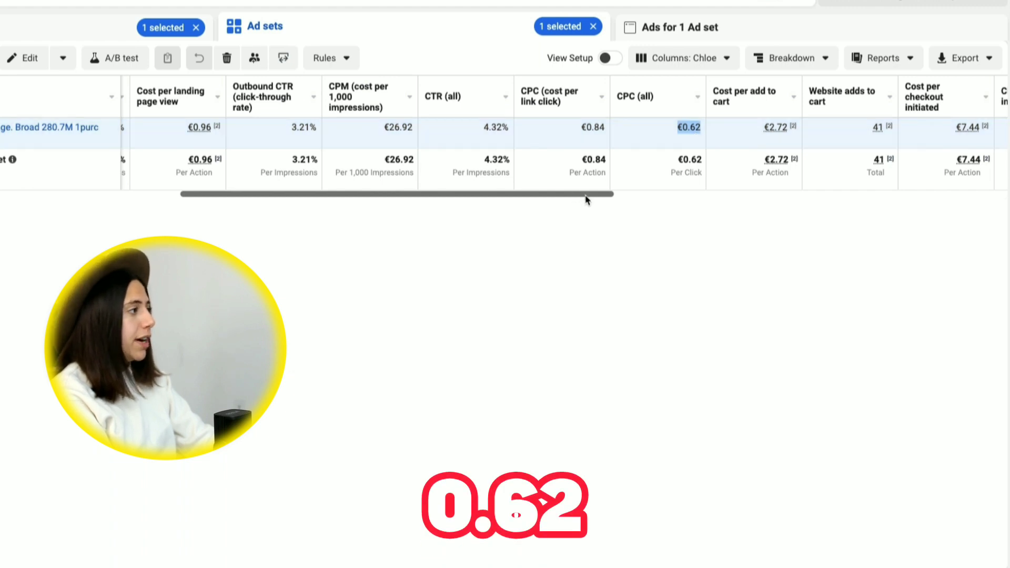
Step: Examine the ad set's Cost per add to cart and highlight its value
left_click_drag(588, 199, 625, 198)
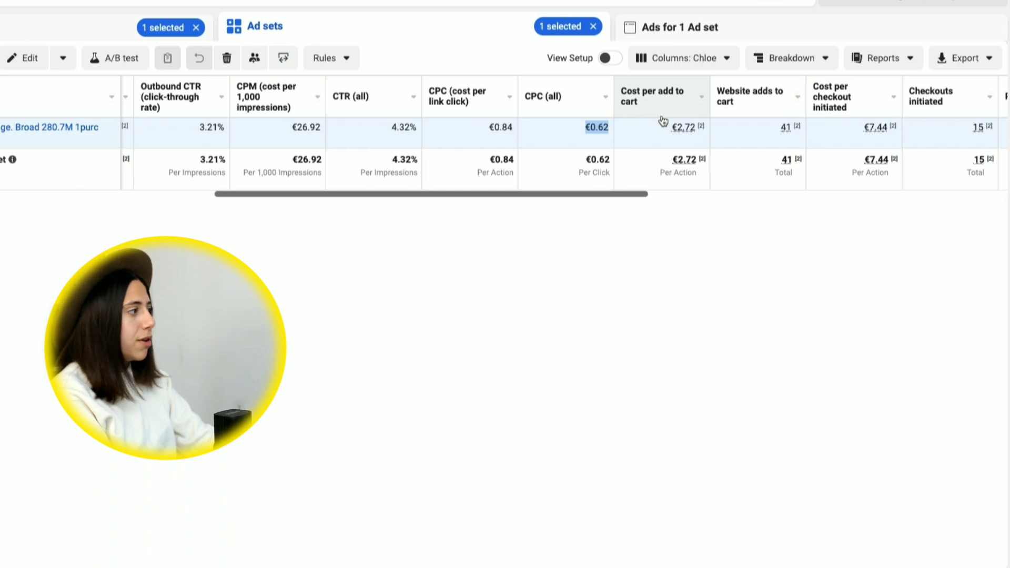
left_click_drag(642, 198, 676, 198)
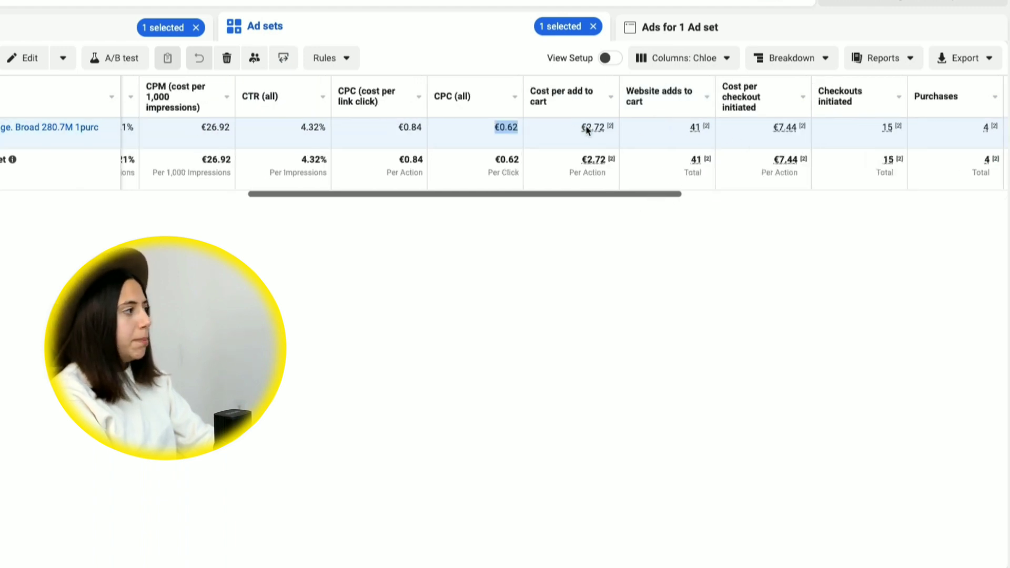
left_click_drag(581, 129, 611, 126)
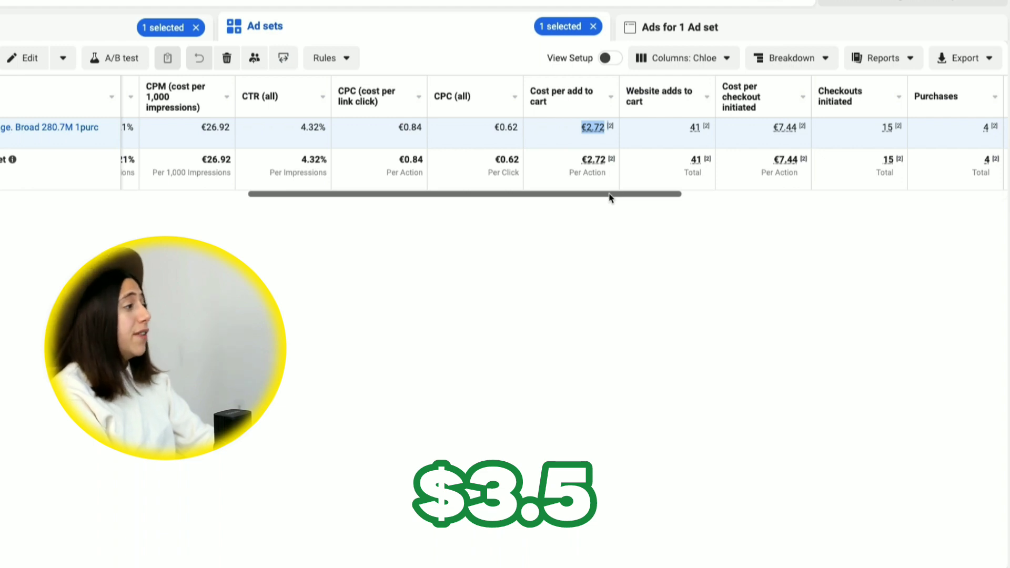
Step: Examine the ad set's Cost per checkout initiated and Checkouts initiated metrics
left_click_drag(612, 198, 649, 195)
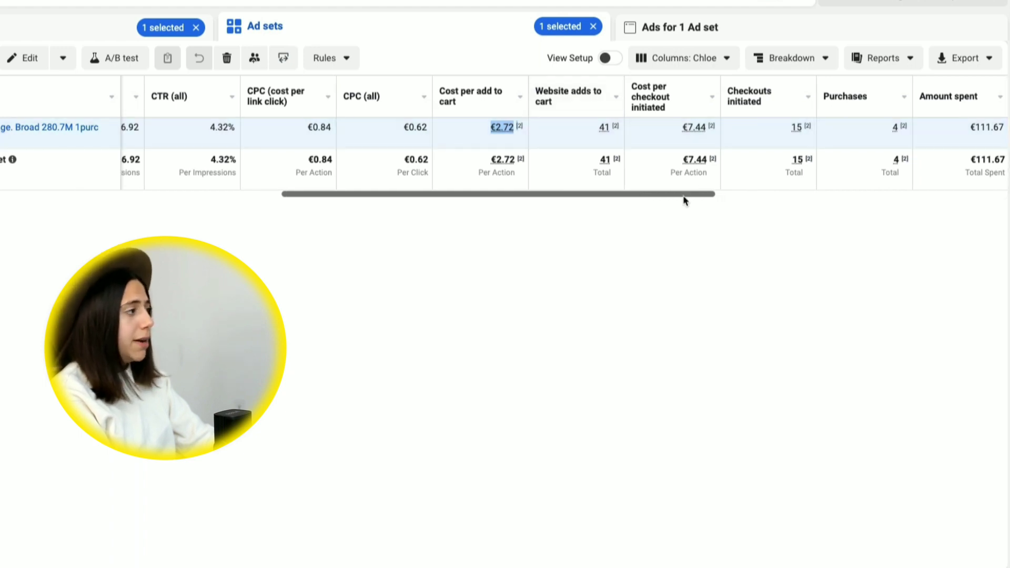
left_click_drag(685, 200, 719, 200)
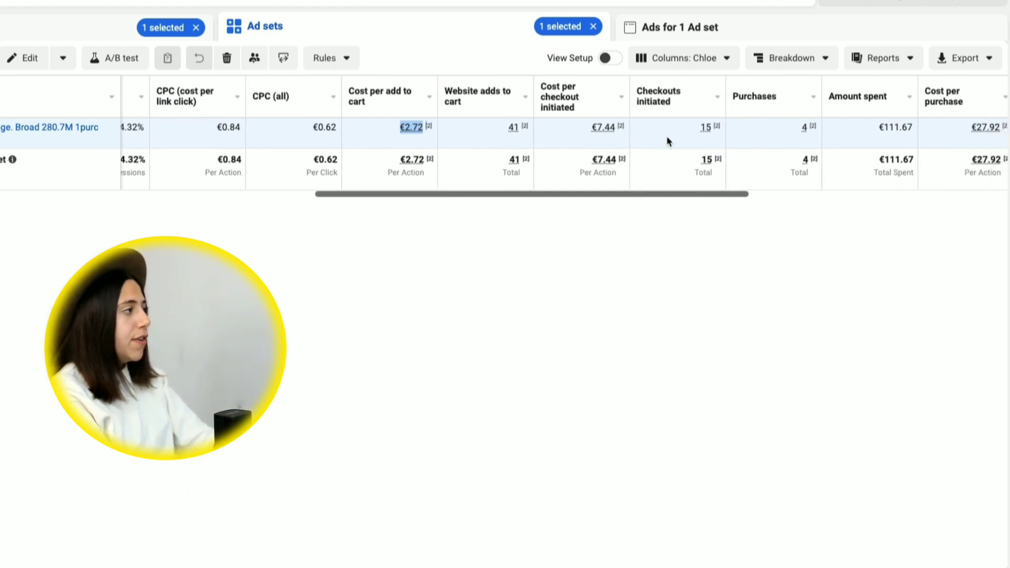
scroll(680, 146, "left", 1)
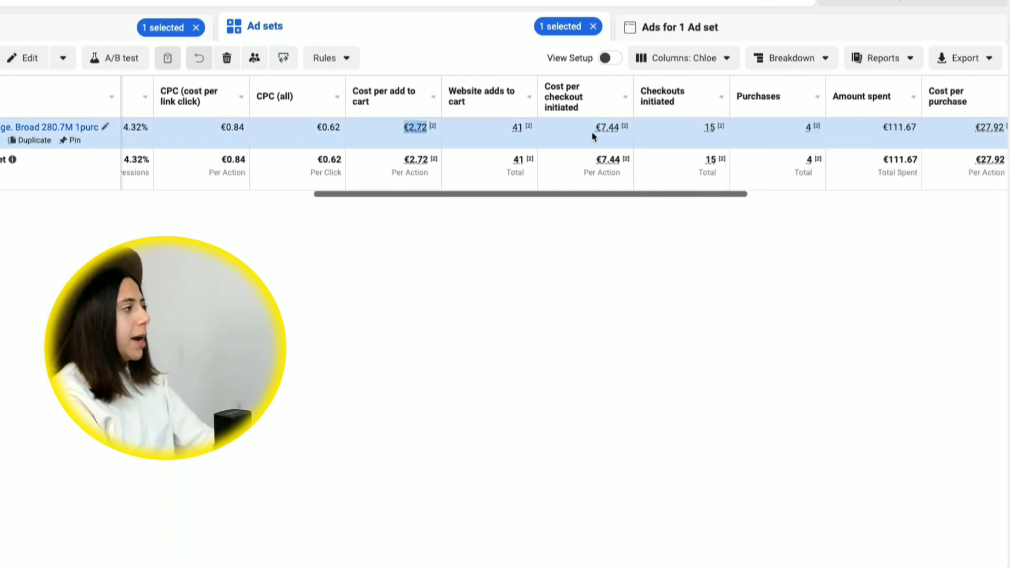
mouse_move(613, 132)
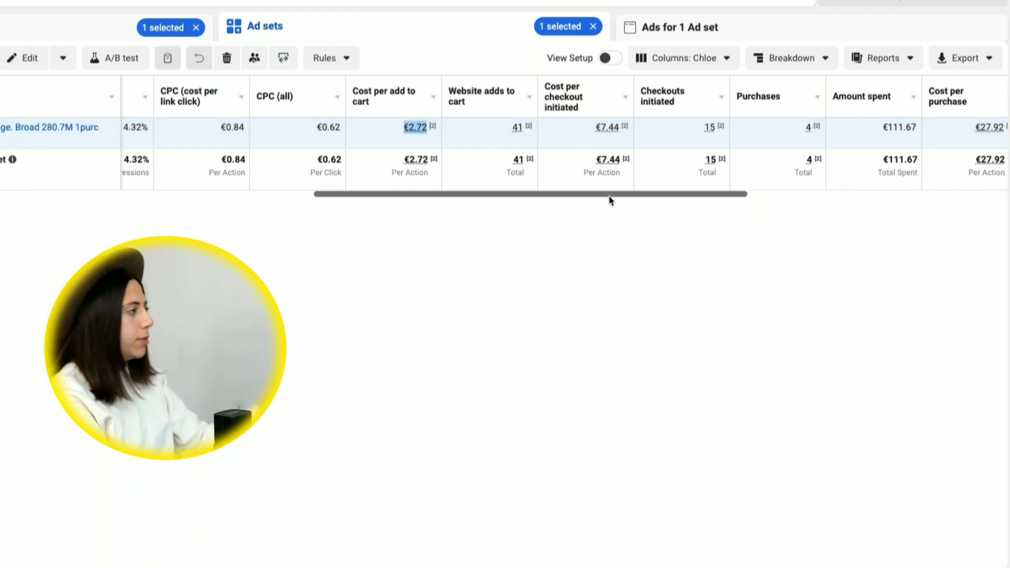
Step: Examine the ad set's Purchases, Amount spent, Cost per purchase, Purchase ROAS and Purchases conversion value
left_click_drag(609, 198, 656, 200)
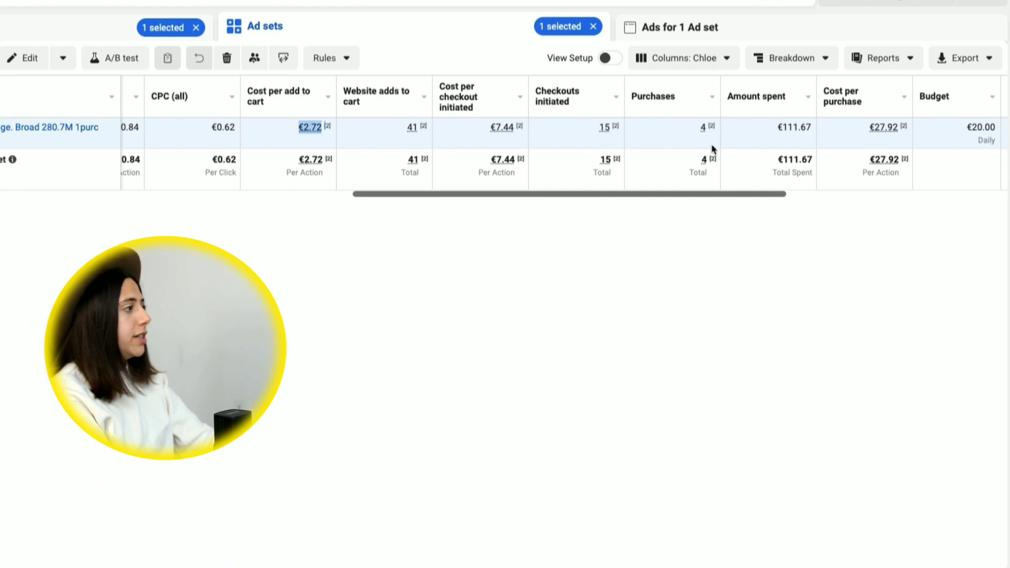
left_click_drag(757, 198, 785, 198)
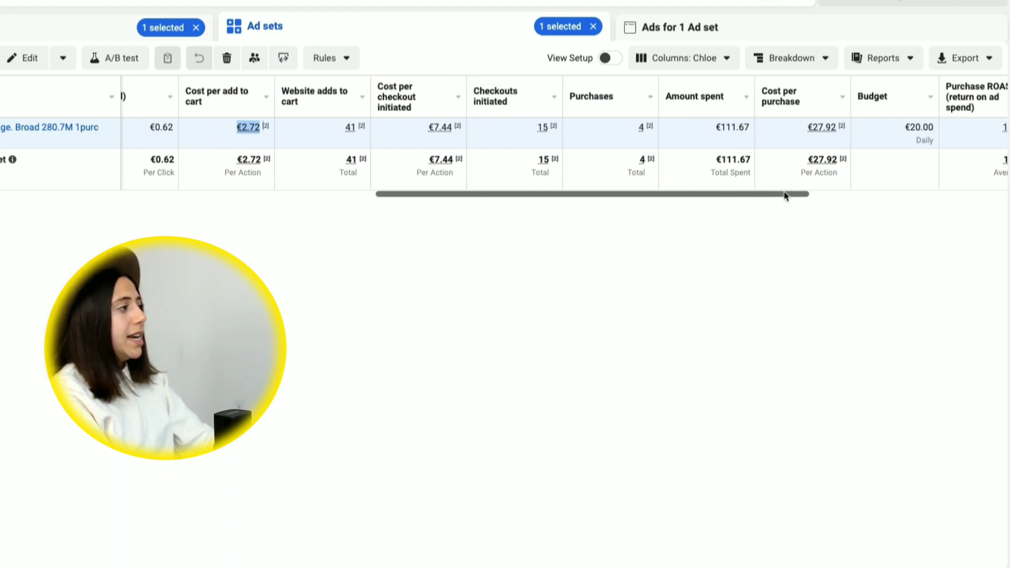
scroll(649, 129, "left", 1)
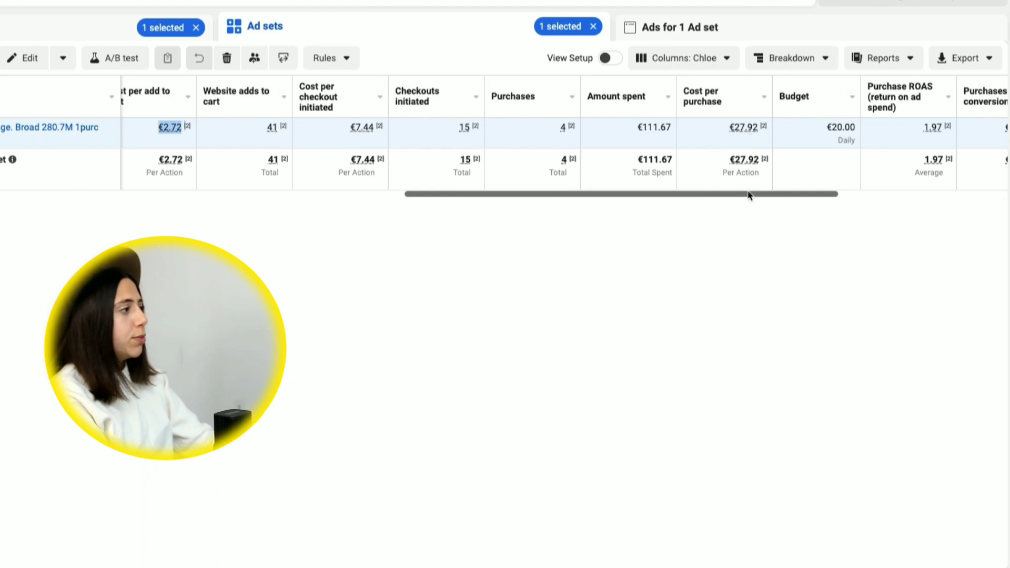
scroll(751, 199, "right", 4)
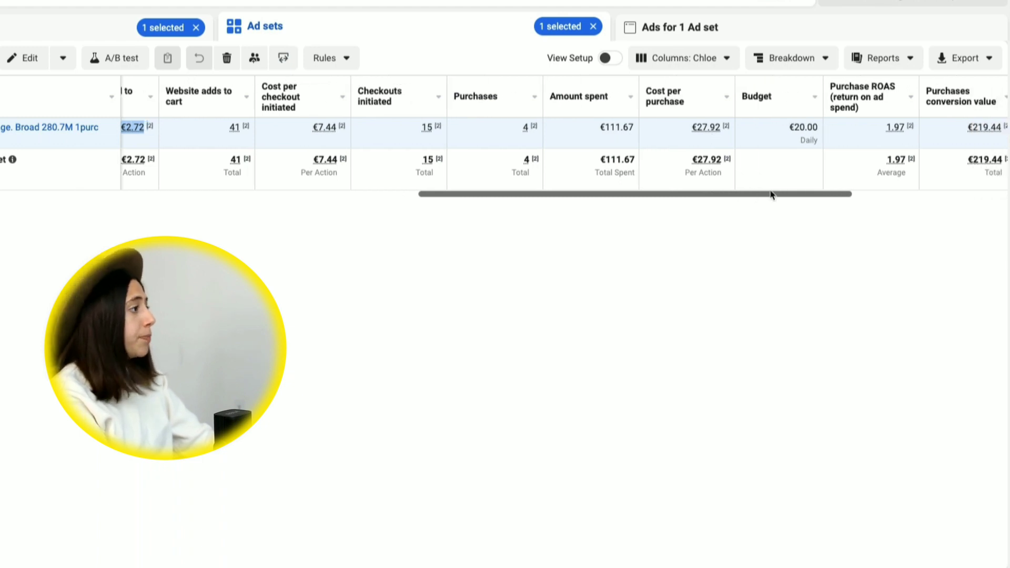
scroll(787, 105, "right", 4)
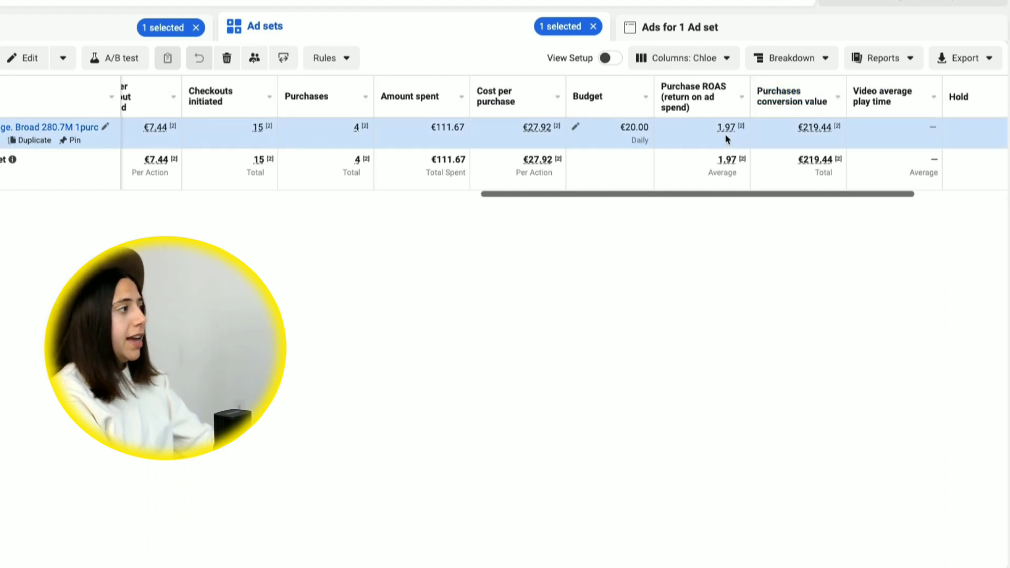
mouse_move(828, 167)
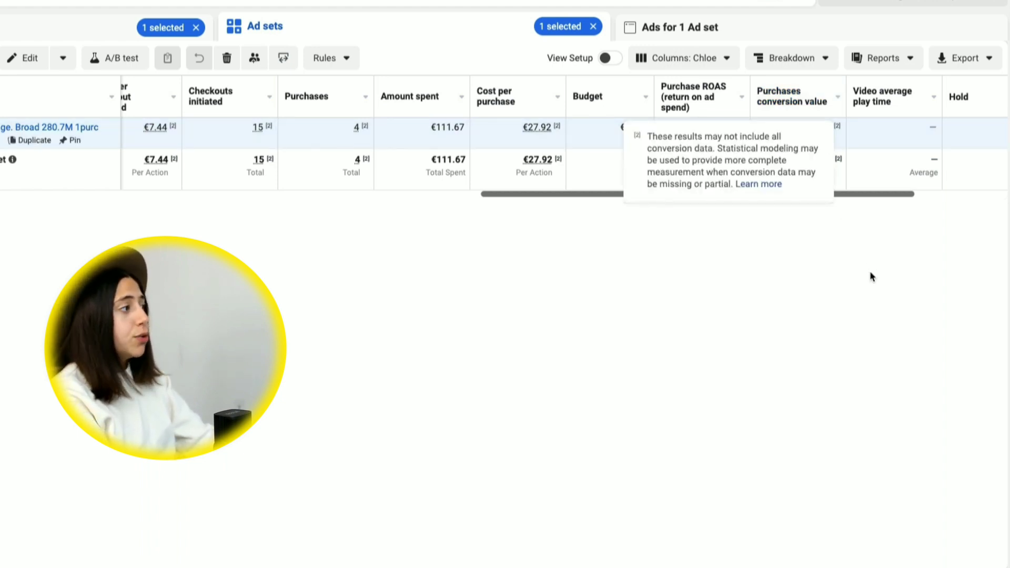